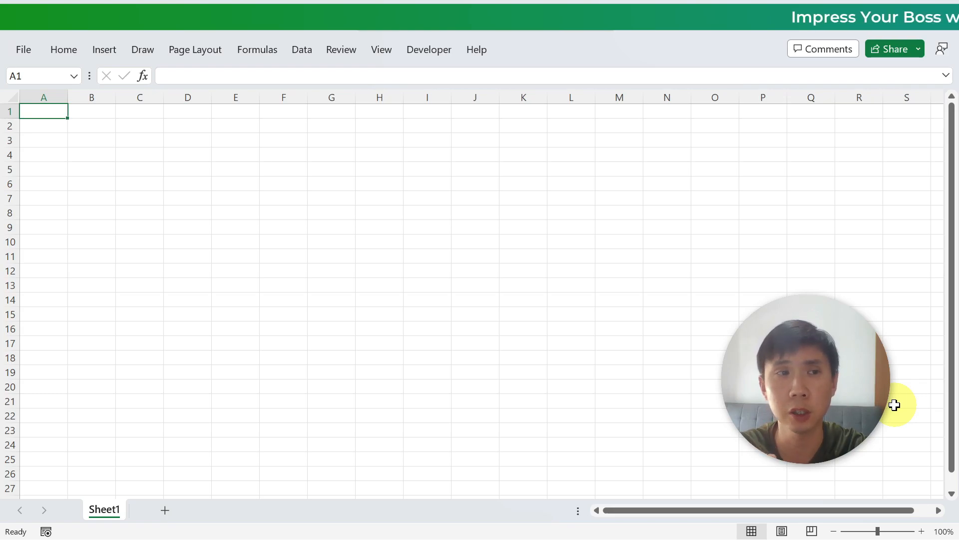
# Switch to the Data (same Sheet Name) folder in File Explorer and select the three 2021 workbooks
pyautogui.hotkey('alt', 'Tab')
pyautogui.hotkey('alt', 'Tab')
pyautogui.hotkey('alt', 'Tab')
pyautogui.hotkey('alt', 'Tab')
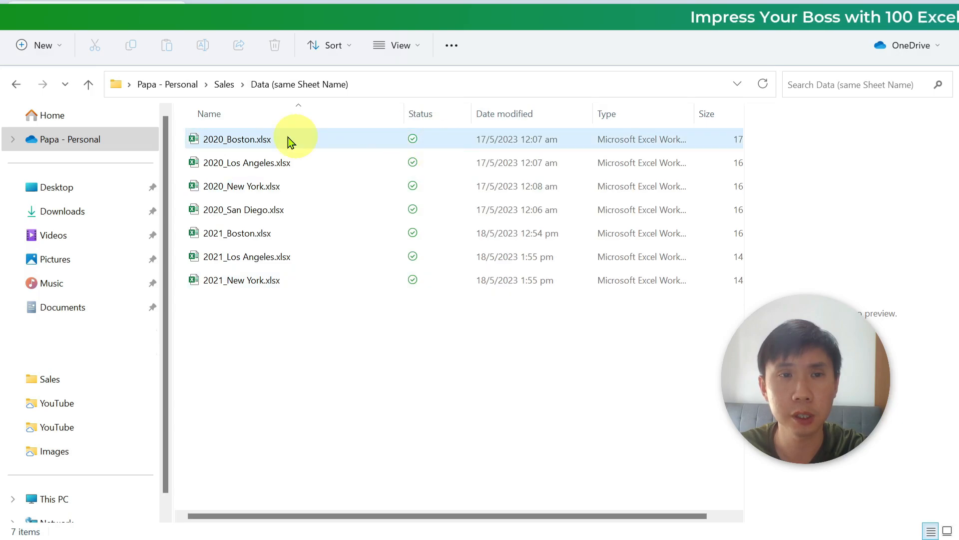
pyautogui.click(303, 239)
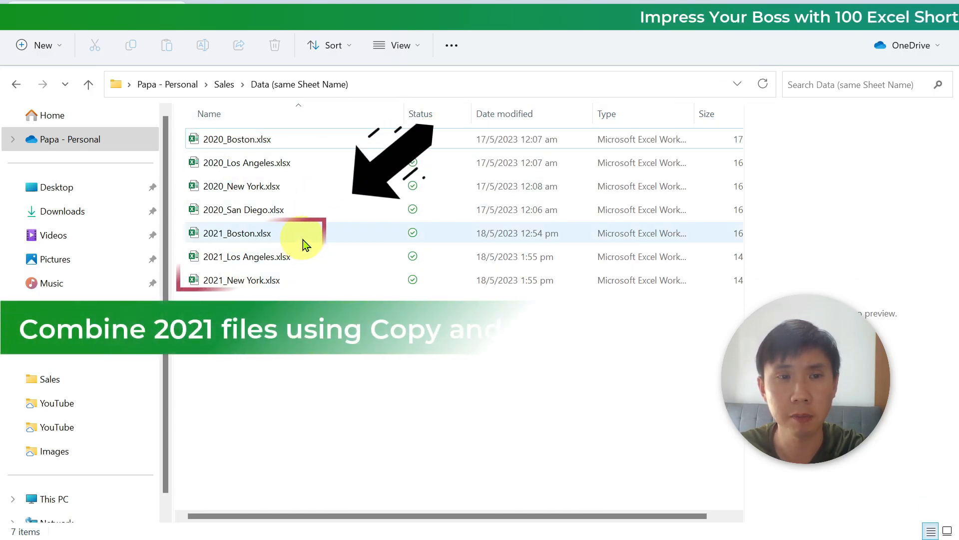
pyautogui.keyDown('shift'); pyautogui.click(306, 283); pyautogui.keyUp('shift')
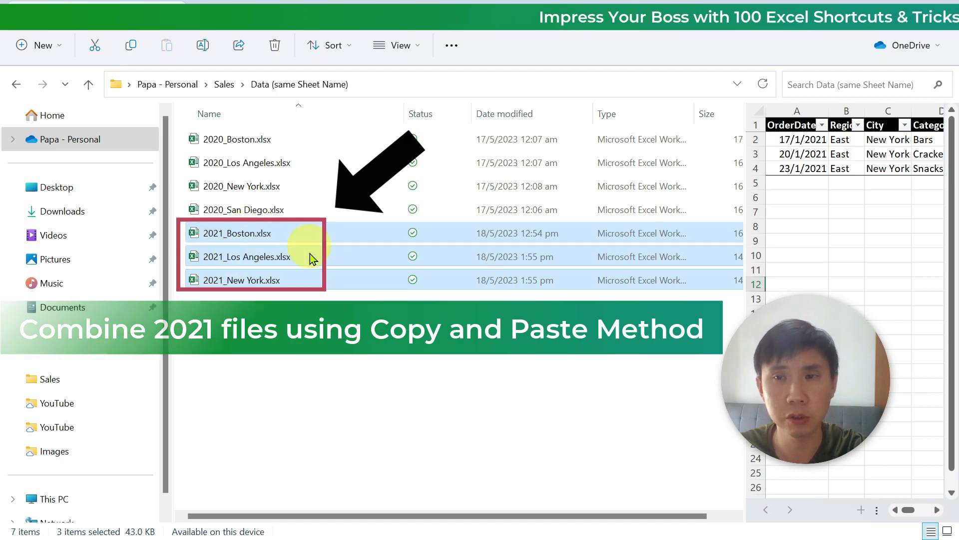
# Preview the 2021 Boston, Los Angeles and New York workbooks one by one in a widened preview area
pyautogui.click(310, 237)
pyautogui.moveTo(744, 254); pyautogui.dragTo(632, 254)
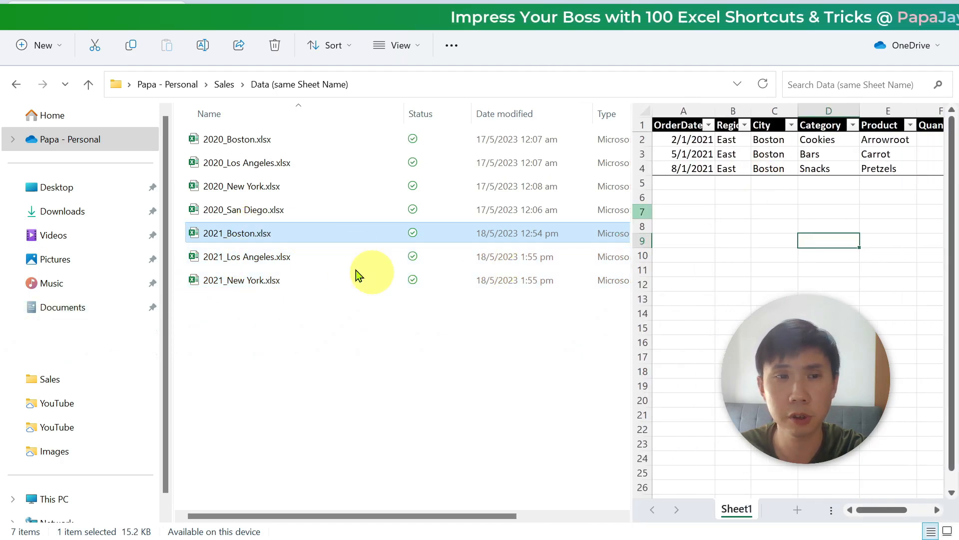
pyautogui.click(298, 260)
pyautogui.click(342, 288)
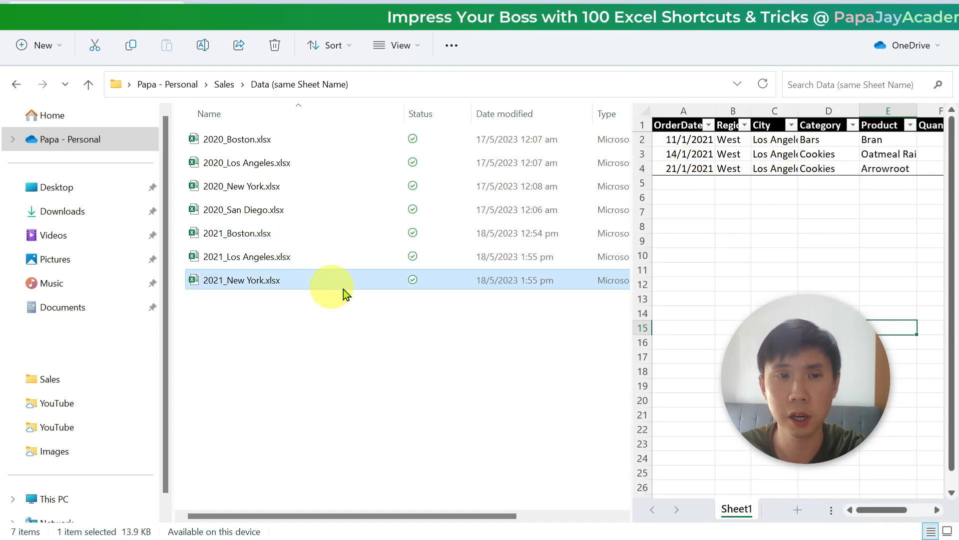
pyautogui.click(280, 238)
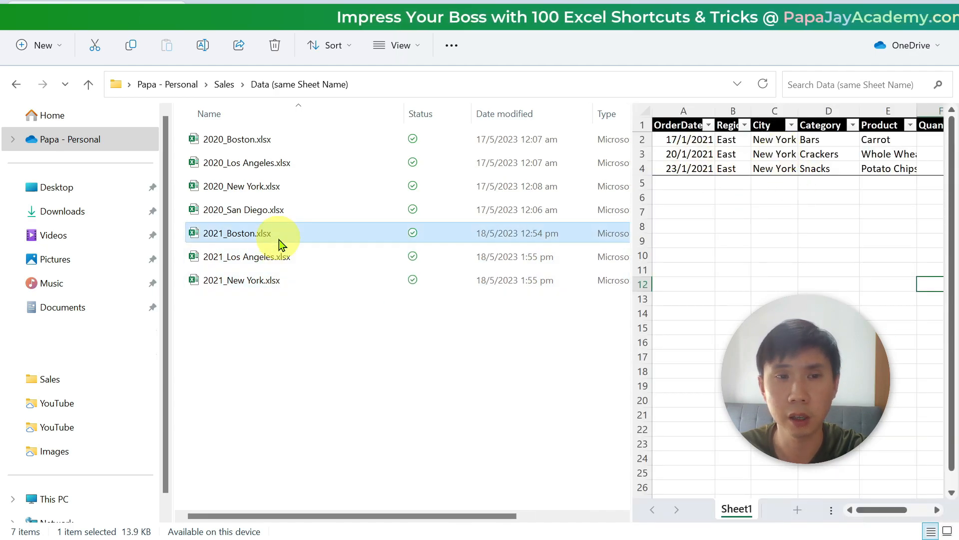
# Switch to the 2021_Boston.xlsx workbook in Excel and copy its whole sales table including the headers
pyautogui.hotkey('alt', 'Tab')
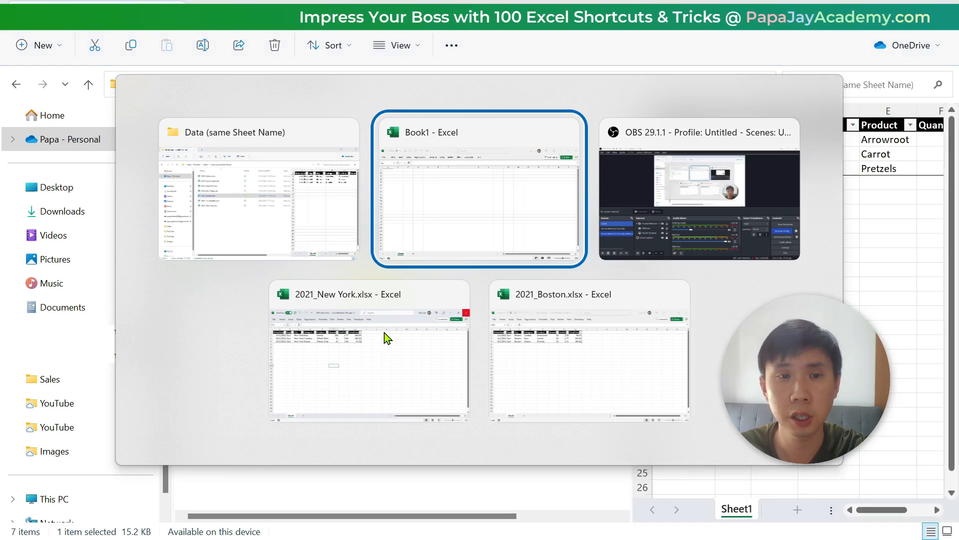
pyautogui.click(541, 344)
pyautogui.click(250, 125)
pyautogui.click(65, 111)
pyautogui.hotkey('ctrl', 'shift', 'Down')
pyautogui.hotkey('ctrl', 'shift', 'Right')
pyautogui.hotkey('ctrl', 'c')
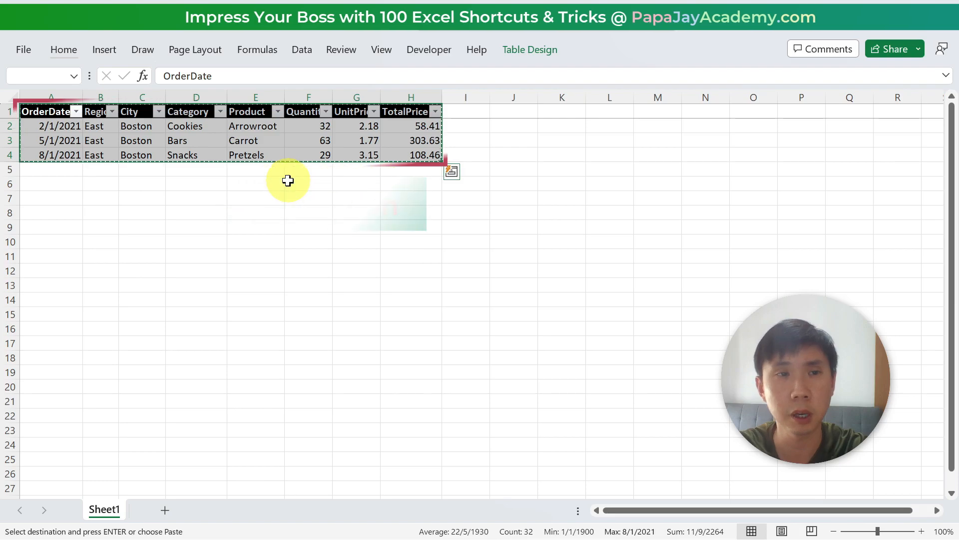
# Paste the Boston table into Book1 starting at cell A1 and go to cell A5 below it
pyautogui.hotkey('alt', 'Tab')
pyautogui.hotkey('alt', 'Tab')
pyautogui.hotkey('ctrl', 'v')
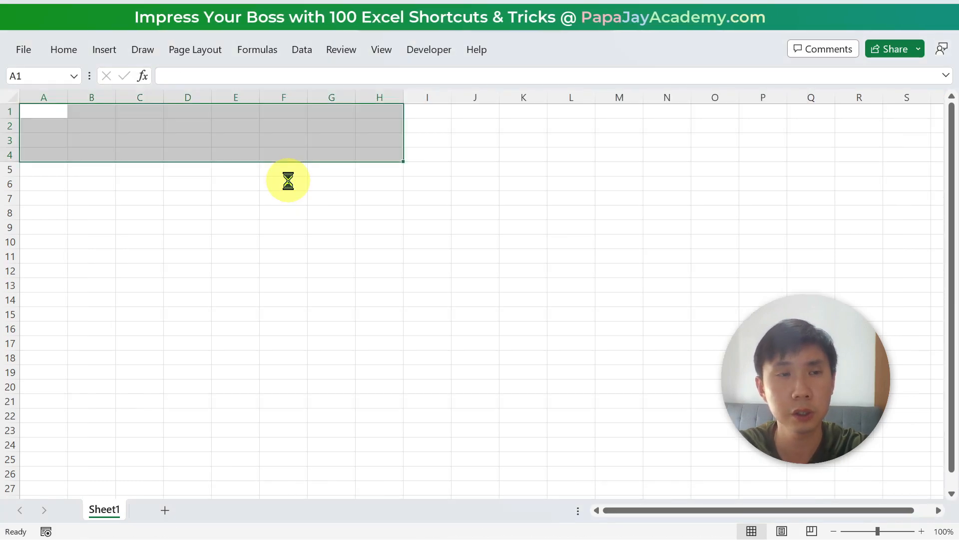
pyautogui.press('Down')
pyautogui.press('Down')
# Switch to the 2021_New York.xlsx workbook and copy its table's data rows without the headers
pyautogui.hotkey('alt', 'Tab')
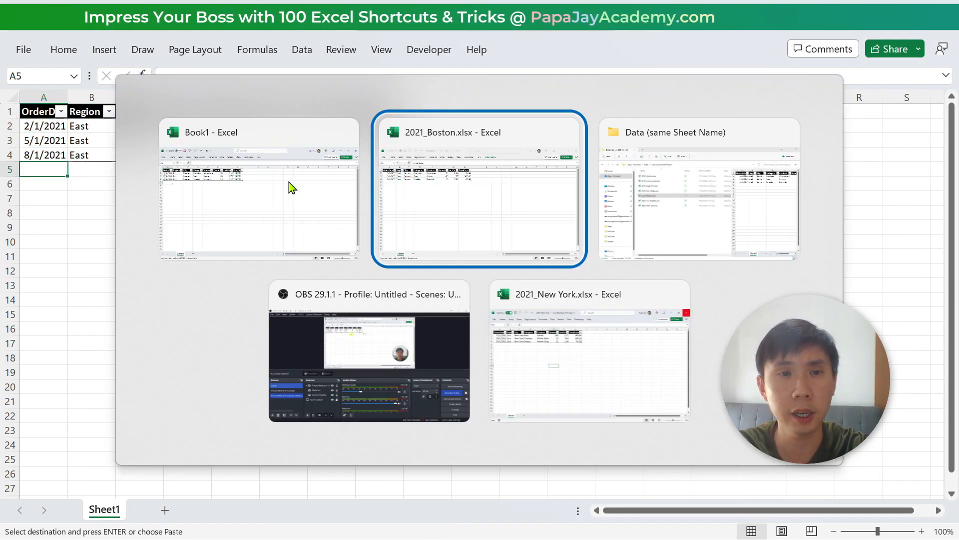
pyautogui.hotkey('alt', 'Tab')
pyautogui.hotkey('alt', 'Tab')
pyautogui.hotkey('alt', 'Tab')
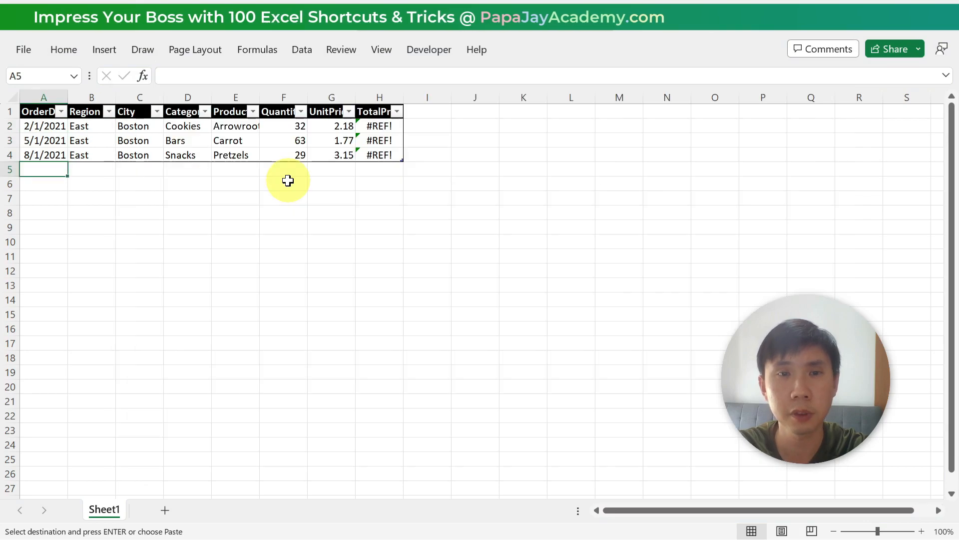
pyautogui.press('Up')
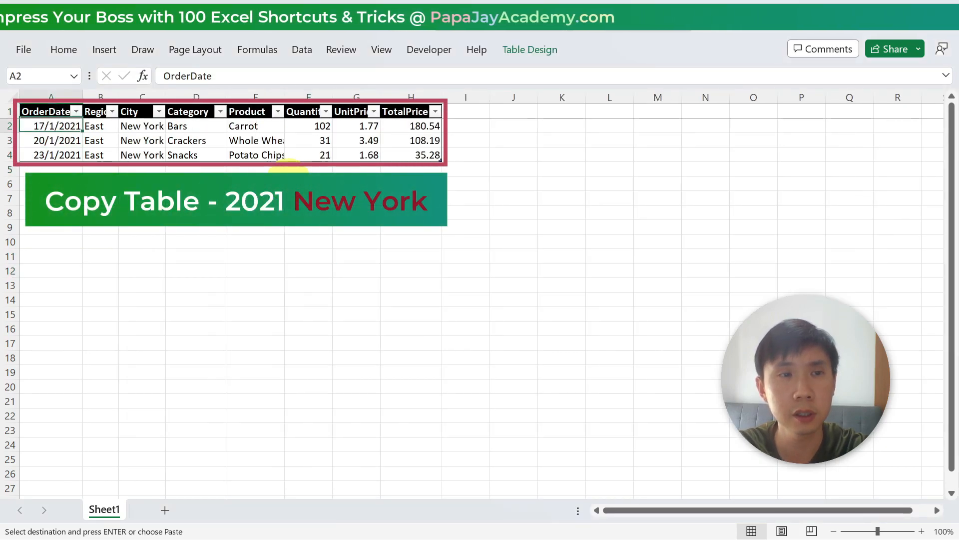
pyautogui.hotkey('ctrl', 'shift', 'Down')
pyautogui.hotkey('ctrl', 'shift', 'Right')
pyautogui.hotkey('ctrl', 'c')
# Paste the New York rows into Book1 directly below the Boston data, starting at cell A5
pyautogui.hotkey('alt', 'Tab')
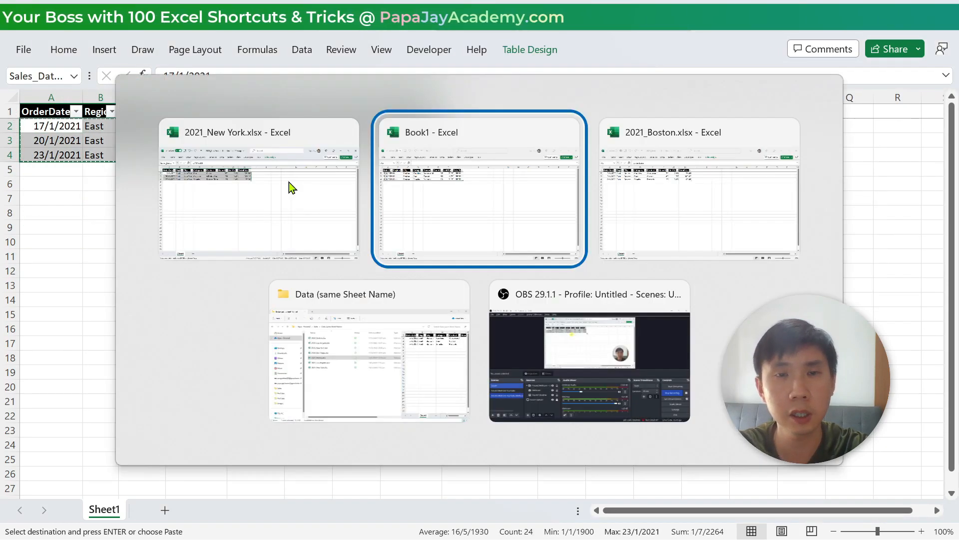
pyautogui.press('Return')
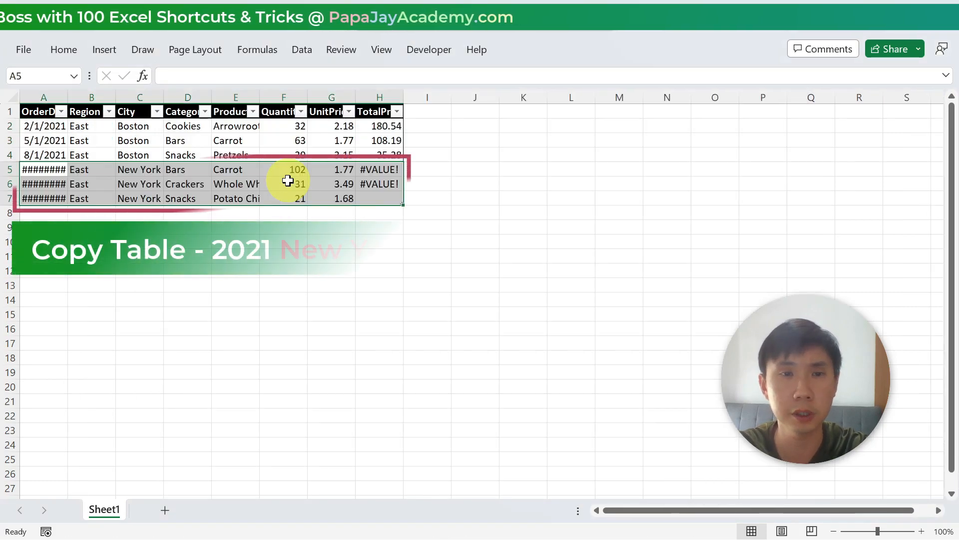
pyautogui.press('Right')
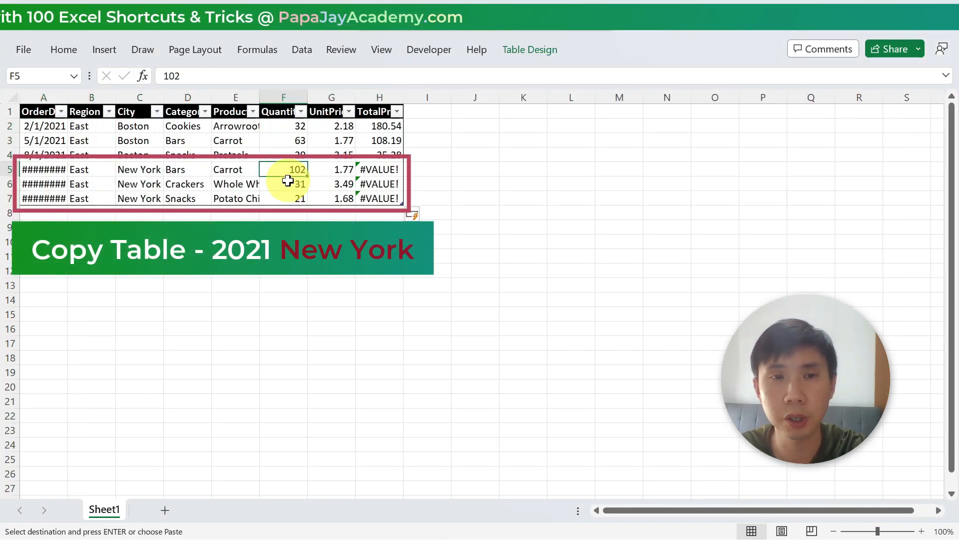
# Compare the TotalPrice formulas of a pasted New York row and a Boston row in cells H5 and H2
pyautogui.click(382, 170)
pyautogui.click(381, 129)
pyautogui.click(382, 170)
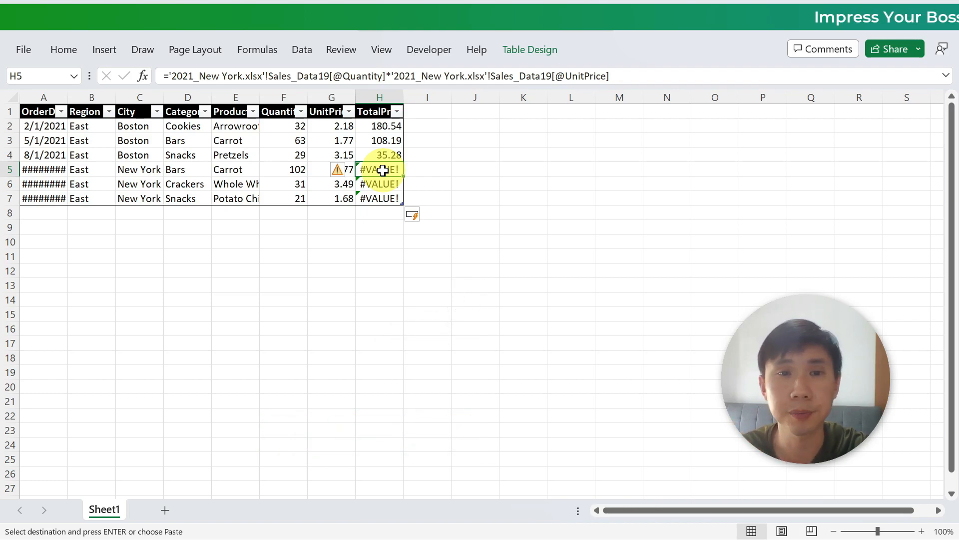
pyautogui.click(326, 238)
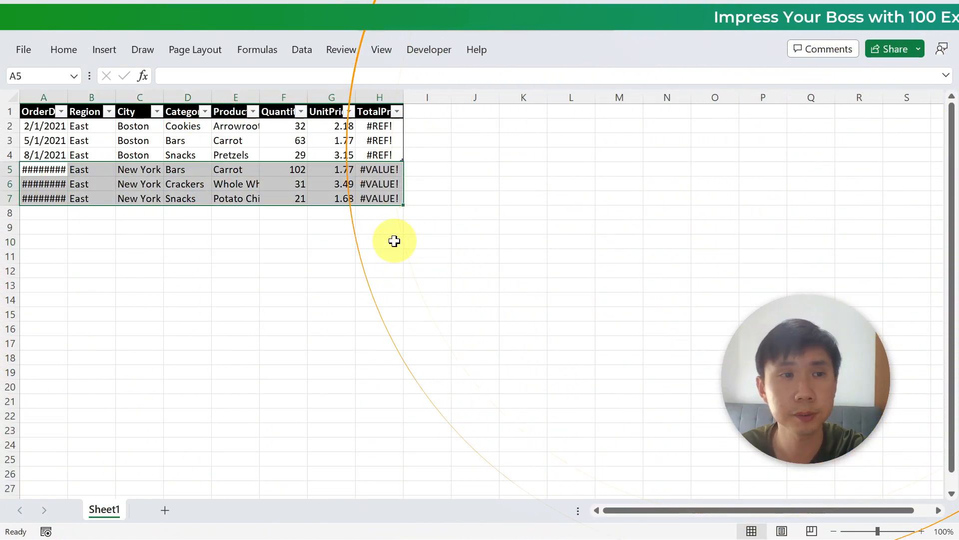
pyautogui.press('Delete')
pyautogui.hotkey('ctrl', 'z')
pyautogui.click(394, 241)
# Close the 2021_New York.xlsx and 2021_Boston.xlsx workbooks and switch back to File Explorer
pyautogui.hotkey('alt', 'Tab')
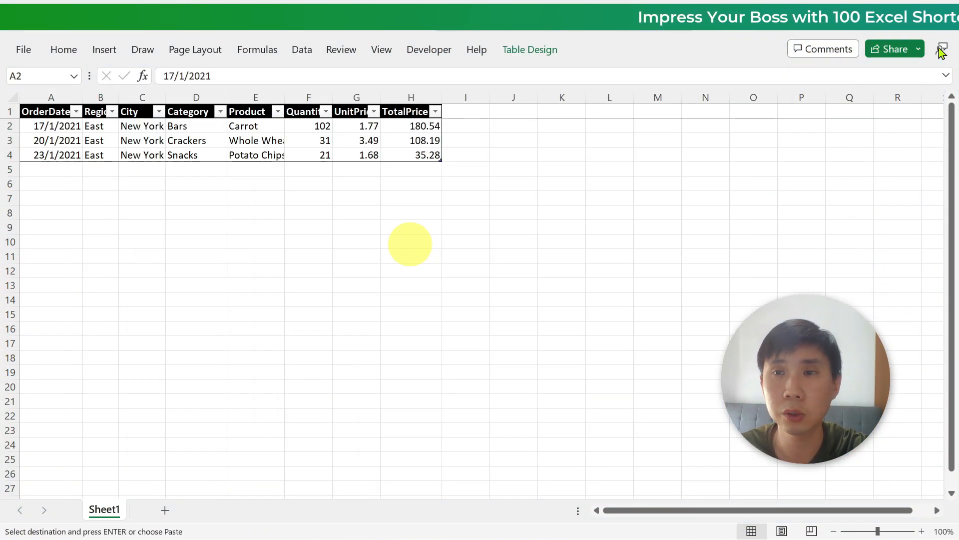
pyautogui.hotkey('ctrl', 'a')
pyautogui.click(946, 14)
pyautogui.hotkey('alt', 'Tab')
pyautogui.hotkey('ctrl', 'c')
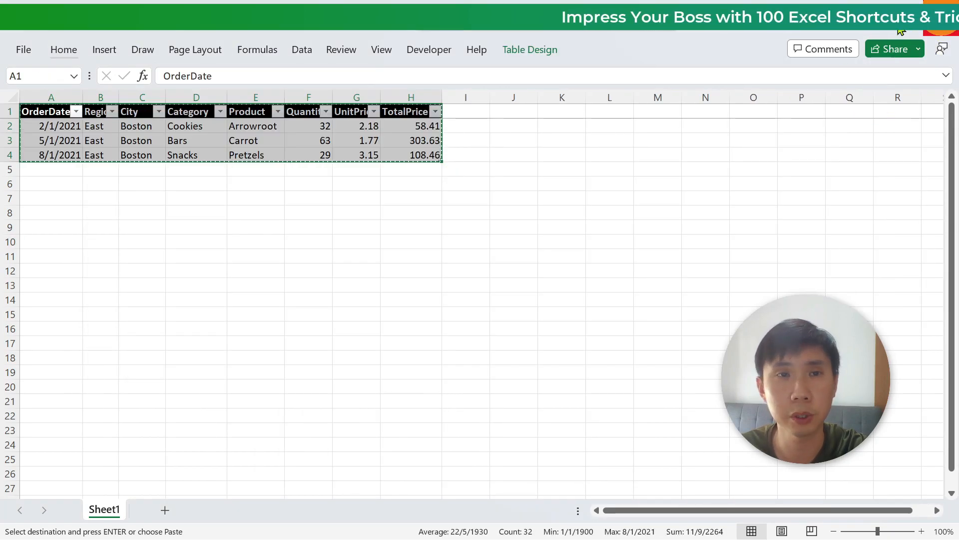
pyautogui.click(947, 14)
pyautogui.click(165, 152)
pyautogui.click(80, 129)
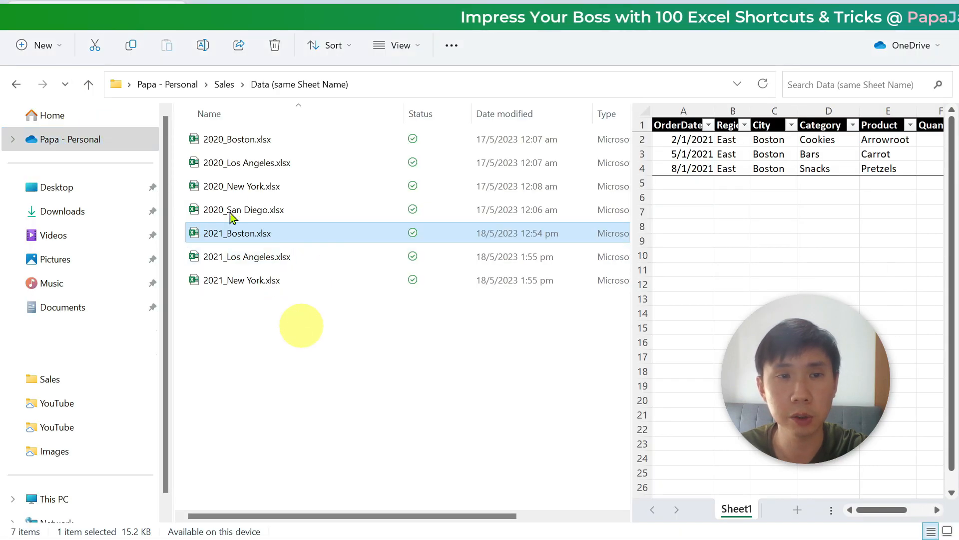
# Go up to the Sales folder and open its Data (same Sheet Name) subfolder
pyautogui.click(224, 86)
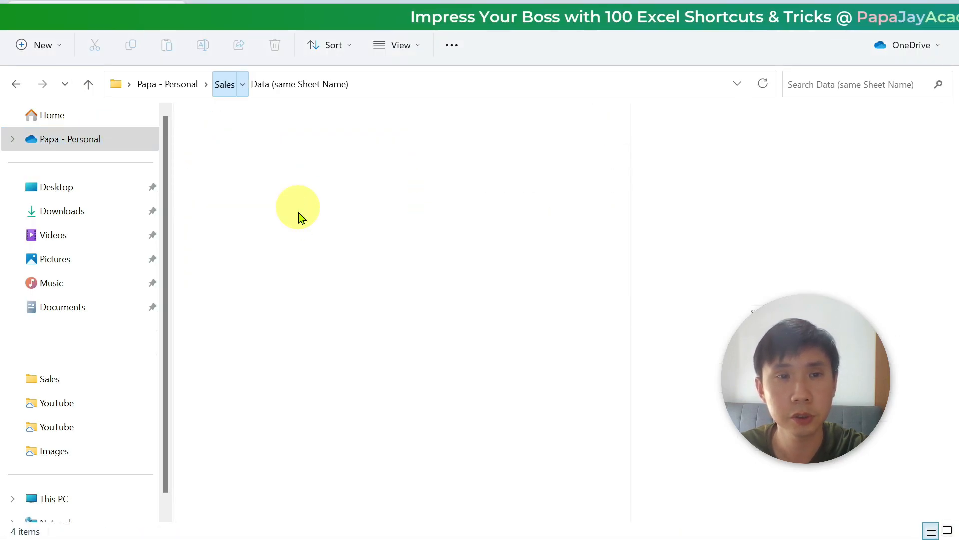
pyautogui.moveTo(276, 169)
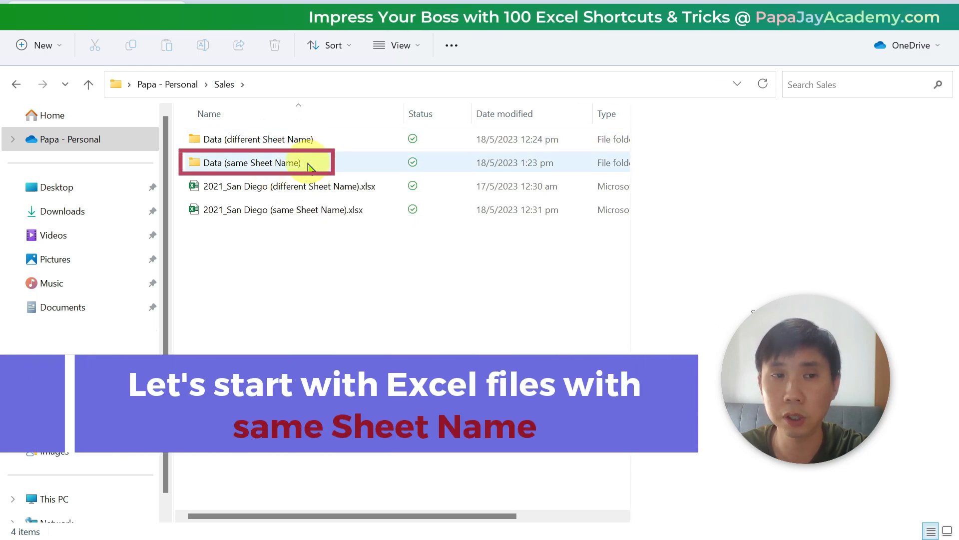
pyautogui.click(284, 168)
pyautogui.doubleClick(284, 167)
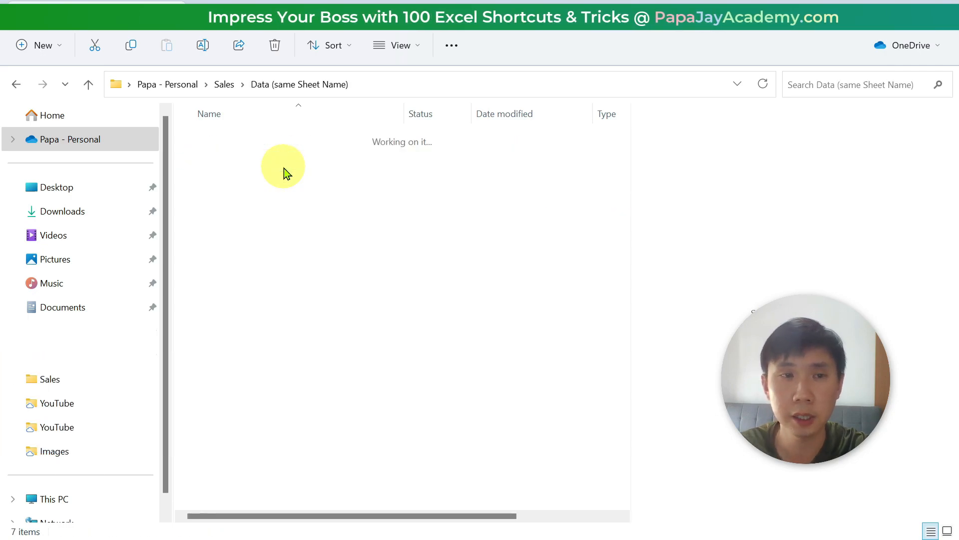
# Preview the 2021 Boston, Los Angeles and New York workbooks in this folder to check their sheet names
pyautogui.click(268, 229)
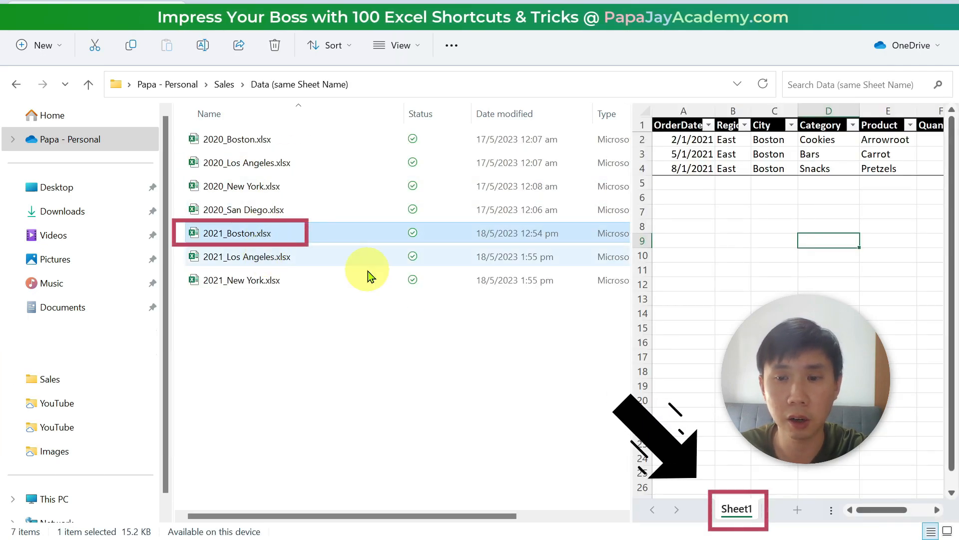
pyautogui.click(274, 257)
pyautogui.click(229, 286)
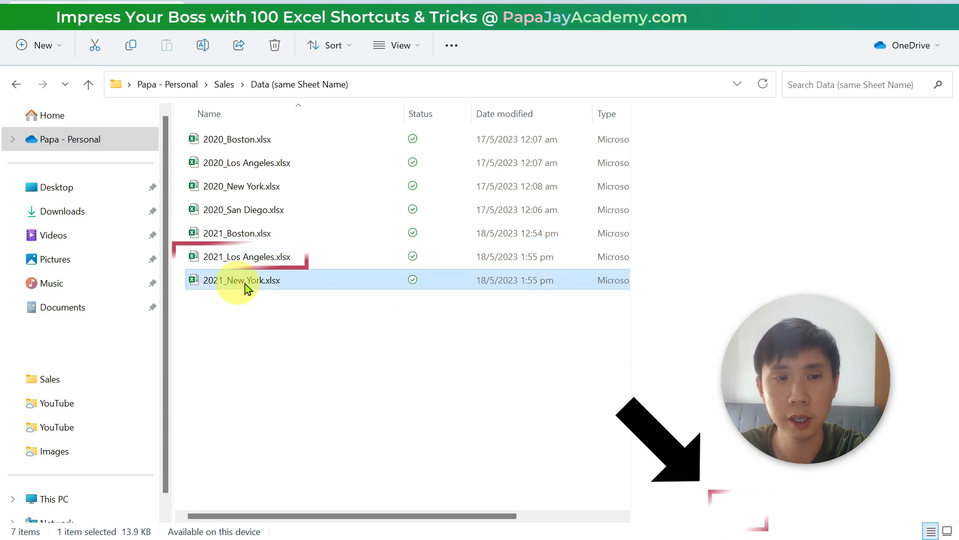
pyautogui.click(361, 329)
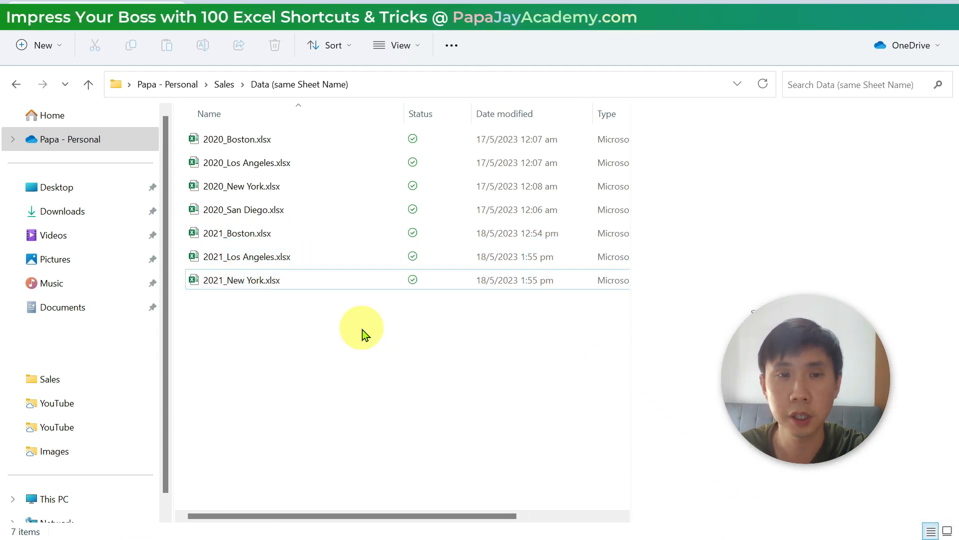
# Open the Data (different Sheet Name) folder and preview the 2021 Boston and Los Angeles workbooks to check their sheet names
pyautogui.hotkey('alt', 'Up')
pyautogui.press('Up')
pyautogui.press('Return')
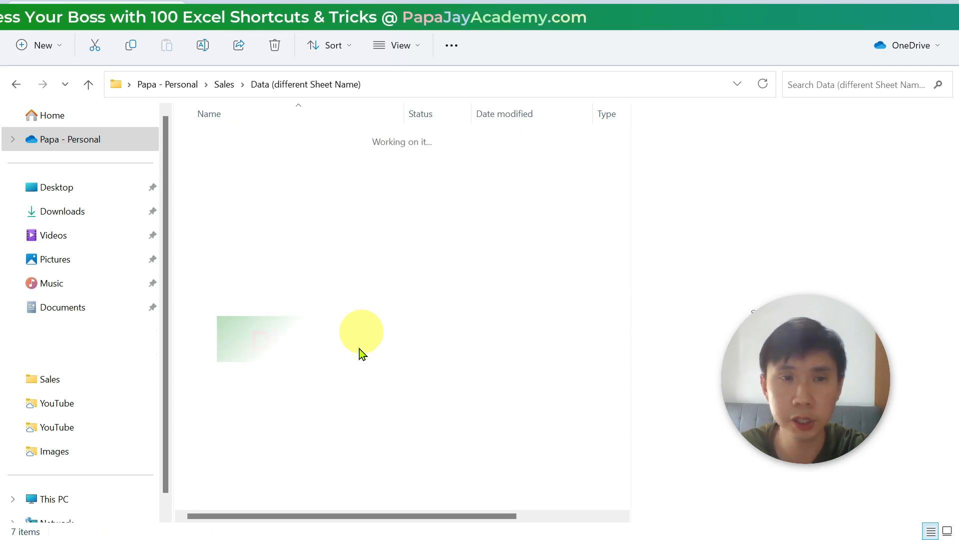
pyautogui.click(295, 239)
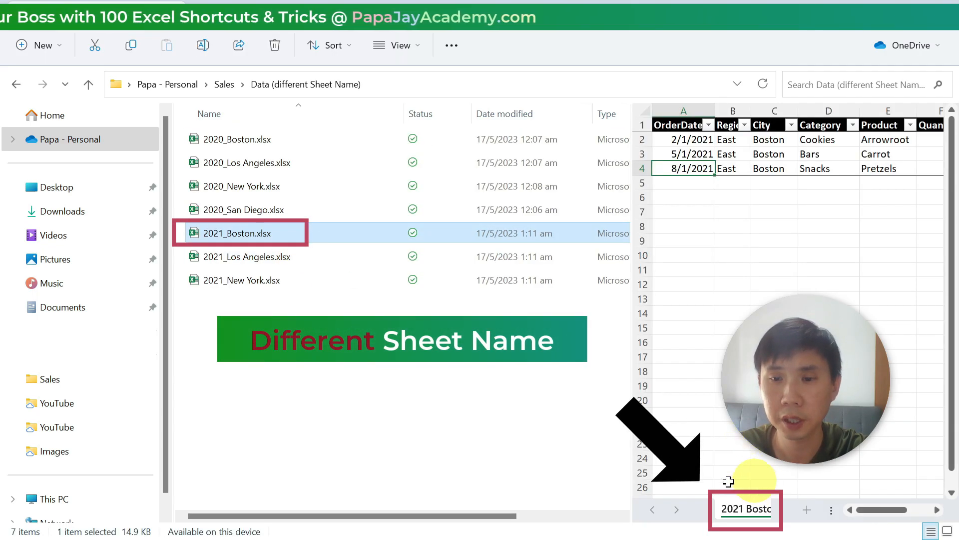
pyautogui.click(334, 261)
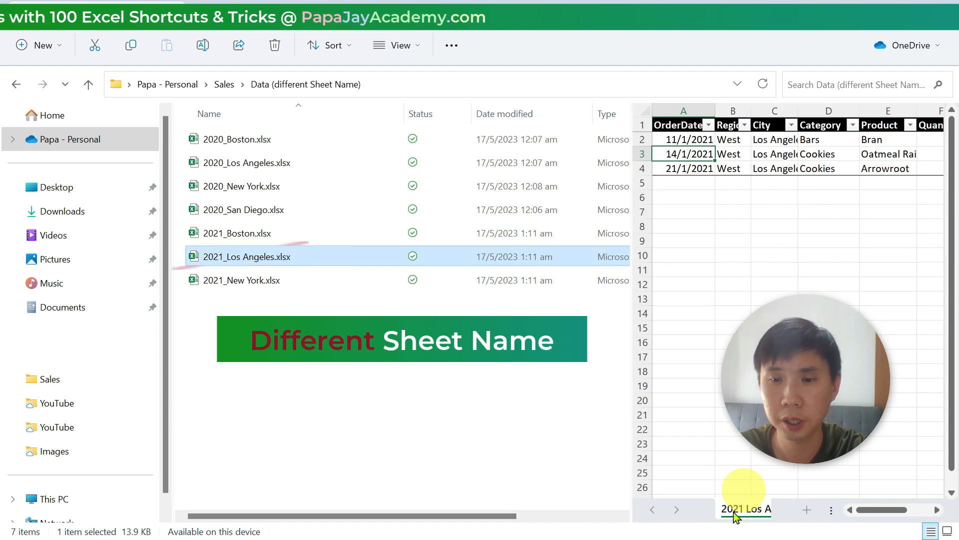
pyautogui.click(296, 331)
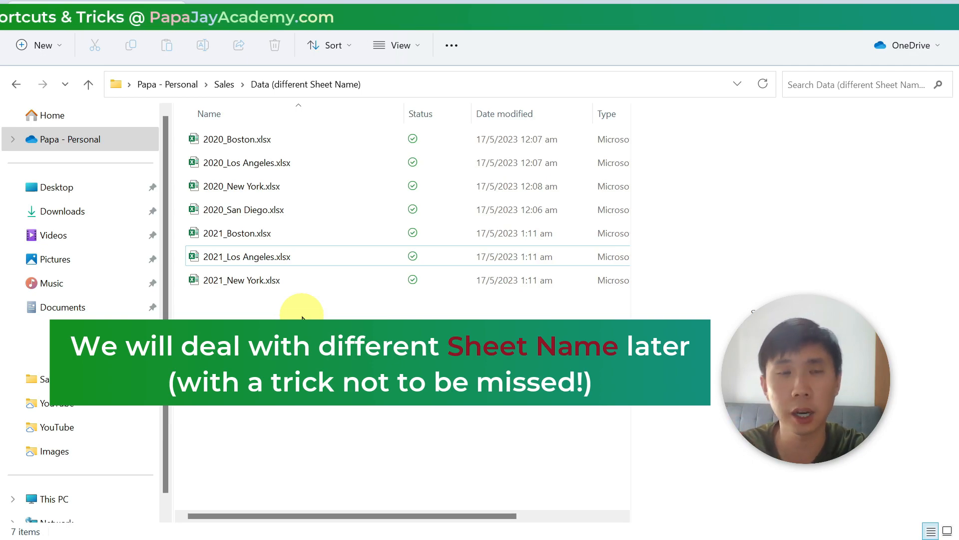
# Return to the Data (same Sheet Name) folder through the parent Sales folder
pyautogui.hotkey('alt', 'Up')
pyautogui.click(307, 171)
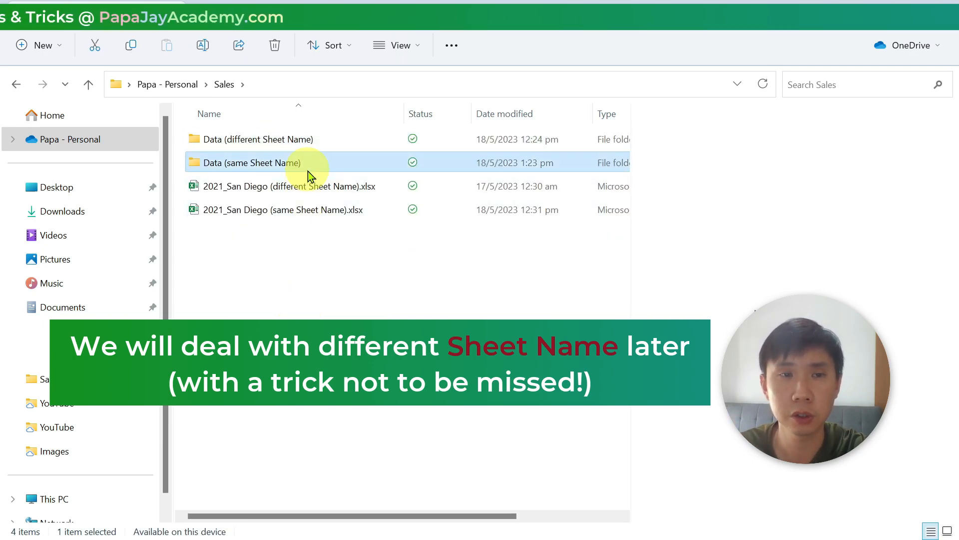
pyautogui.doubleClick(308, 171)
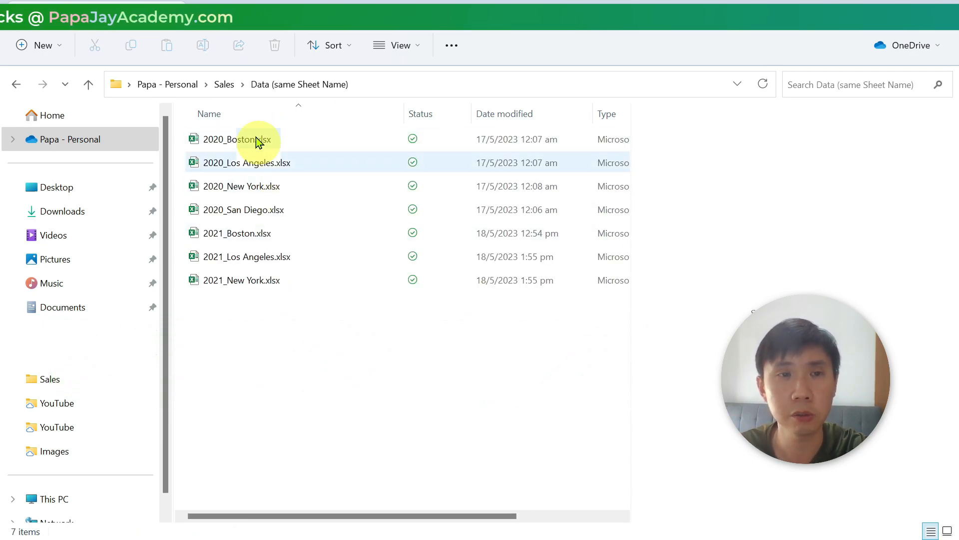
# Select the 2020 workbooks from Boston to San Diego to set them apart from the 2021 files
pyautogui.click(256, 140)
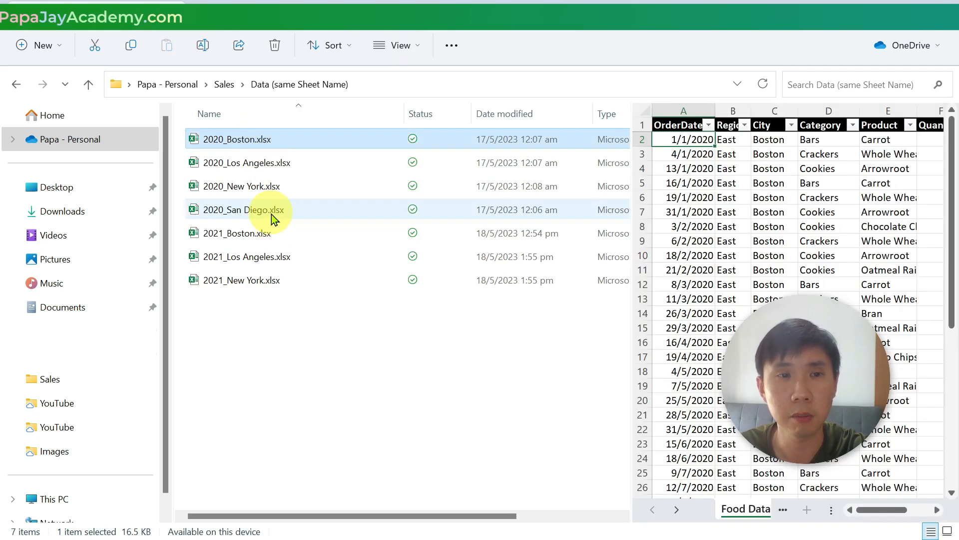
pyautogui.keyDown('shift'); pyautogui.click(271, 214); pyautogui.keyUp('shift')
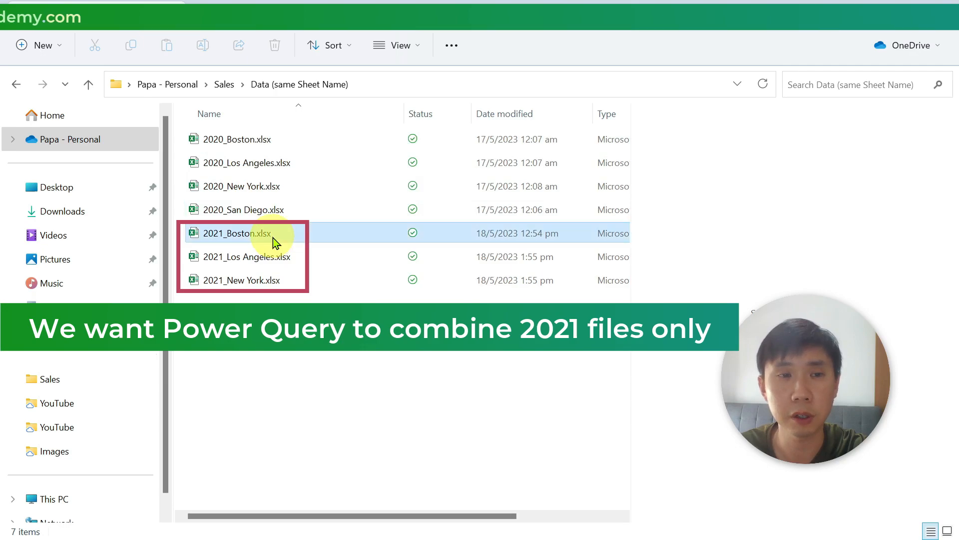
pyautogui.click(273, 238)
pyautogui.click(257, 135)
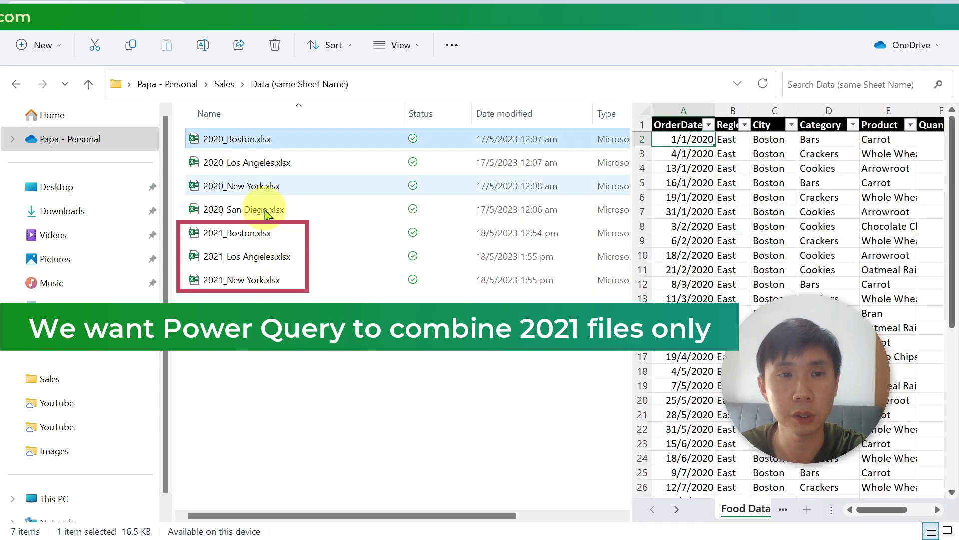
# Switch to the blank Excel workbook and start importing data from a folder
pyautogui.keyDown('shift'); pyautogui.click(266, 214); pyautogui.keyUp('shift')
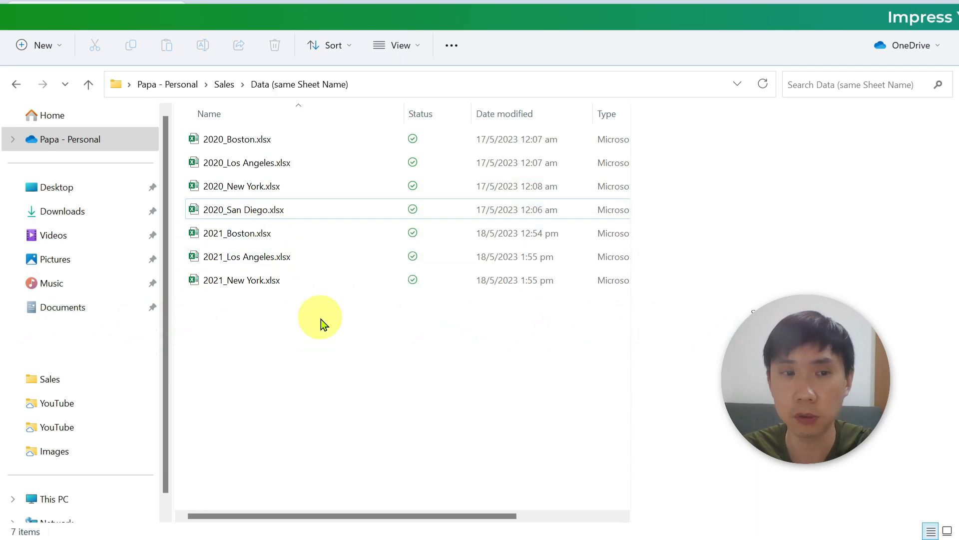
pyautogui.hotkey('alt', 'Tab')
pyautogui.hotkey('alt', 'Tab')
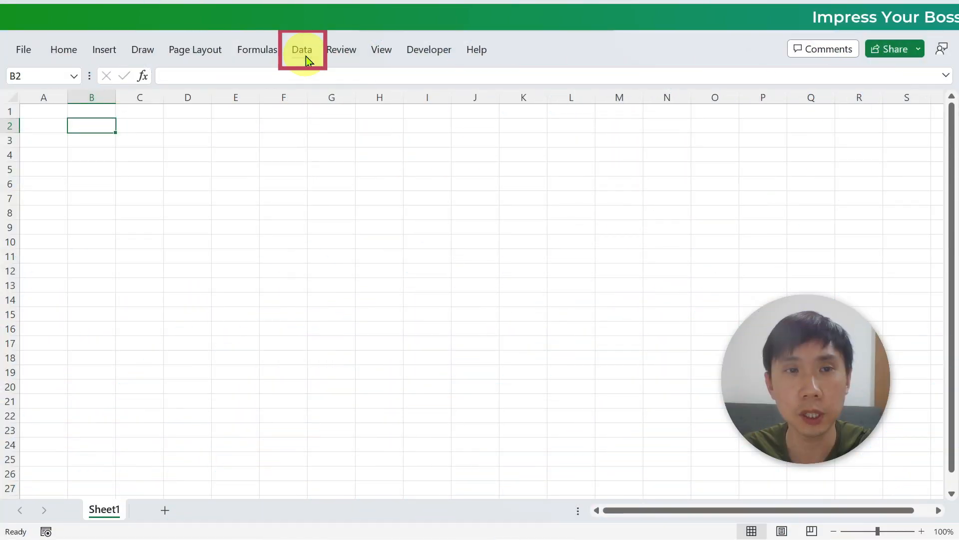
pyautogui.click(306, 56)
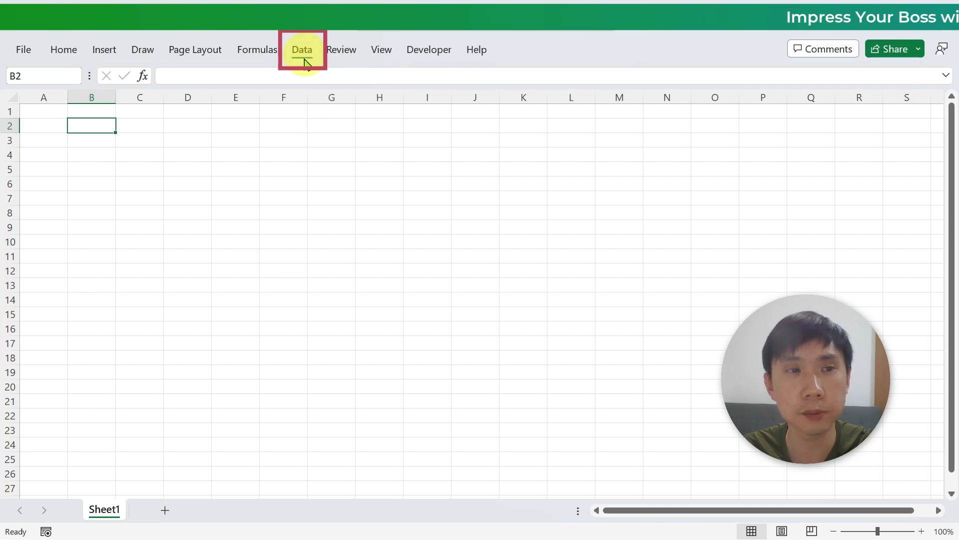
pyautogui.click(25, 106)
pyautogui.click(52, 134)
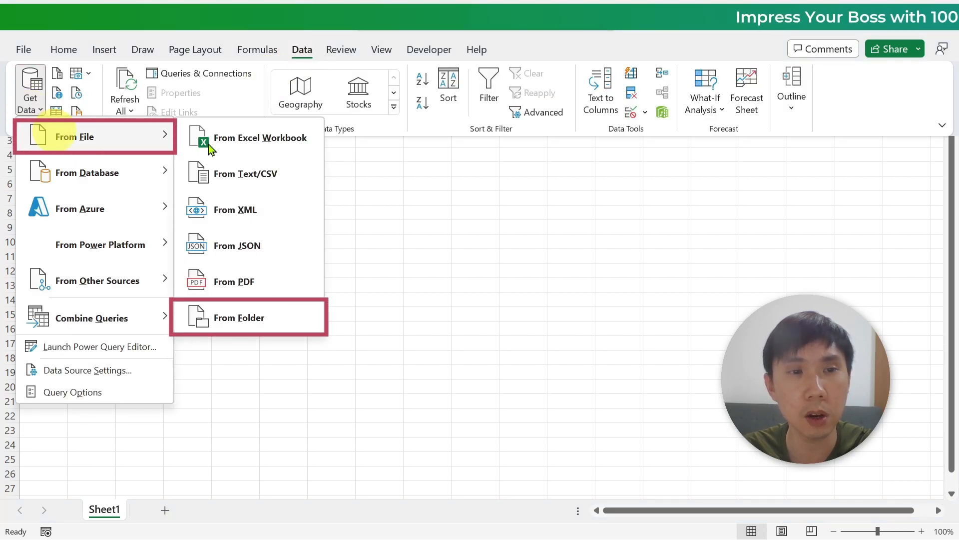
pyautogui.click(242, 326)
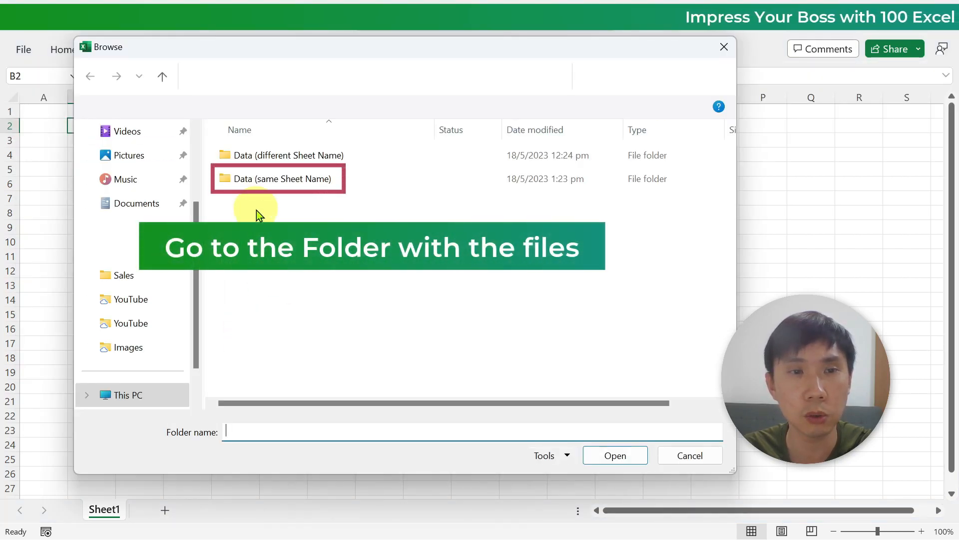
# Choose the Data (same Sheet Name) folder as the source and open its file list for transformation in Power Query Editor
pyautogui.click(270, 179)
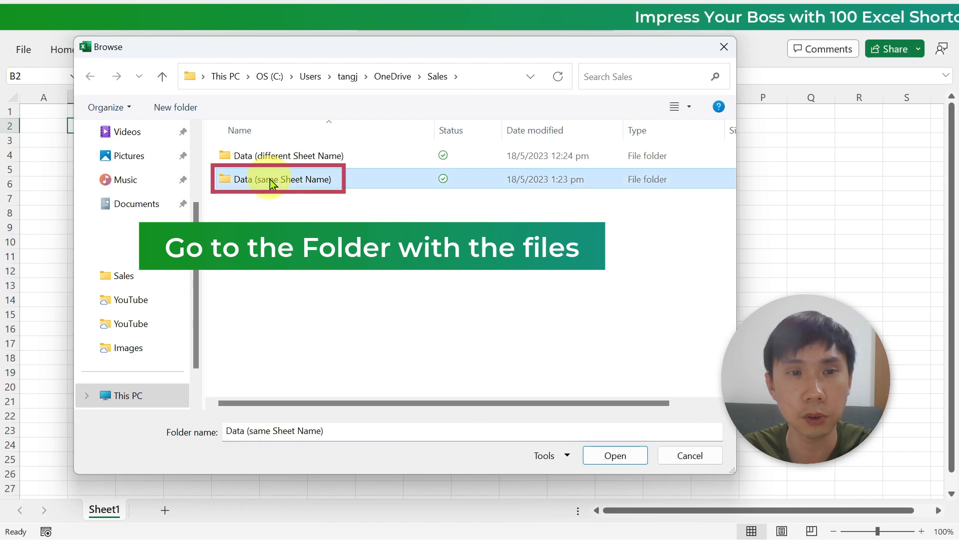
pyautogui.doubleClick(270, 179)
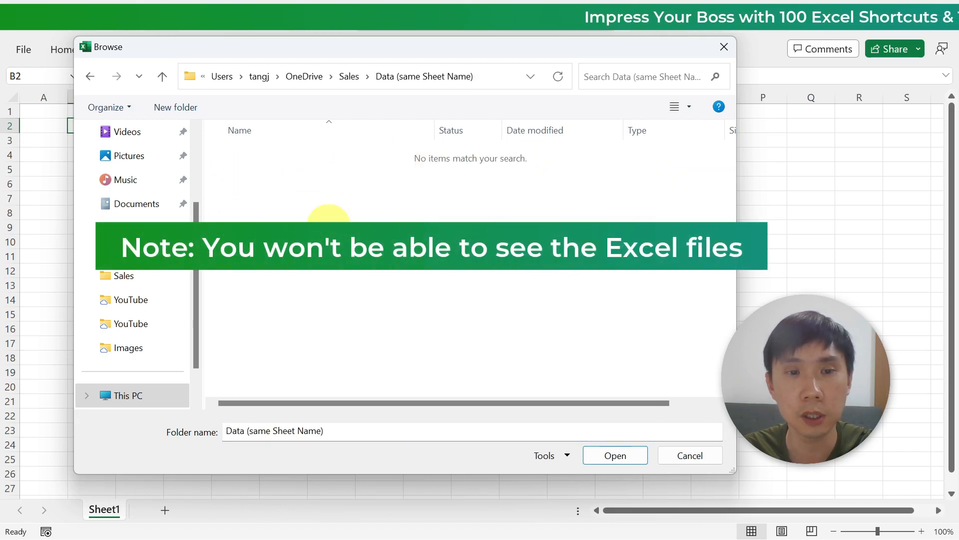
pyautogui.click(610, 455)
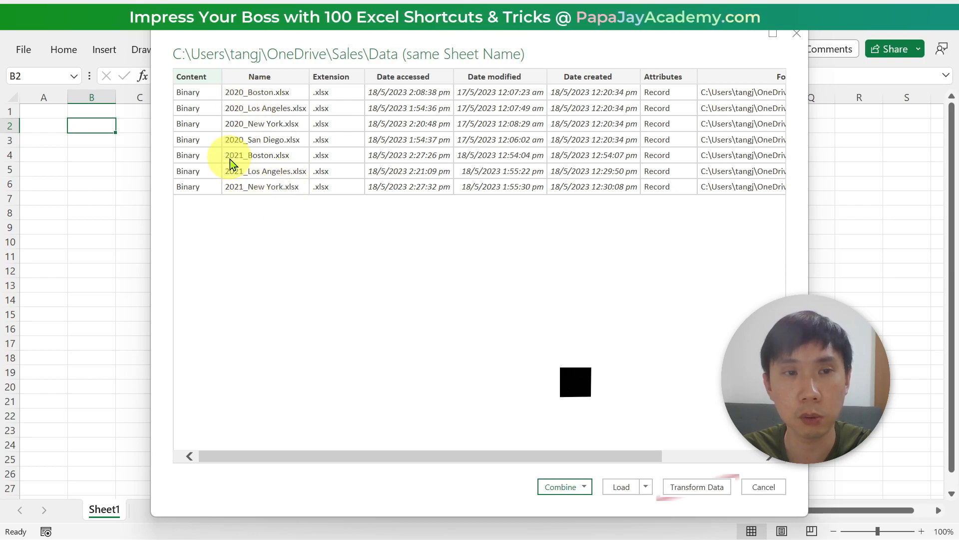
pyautogui.click(671, 479)
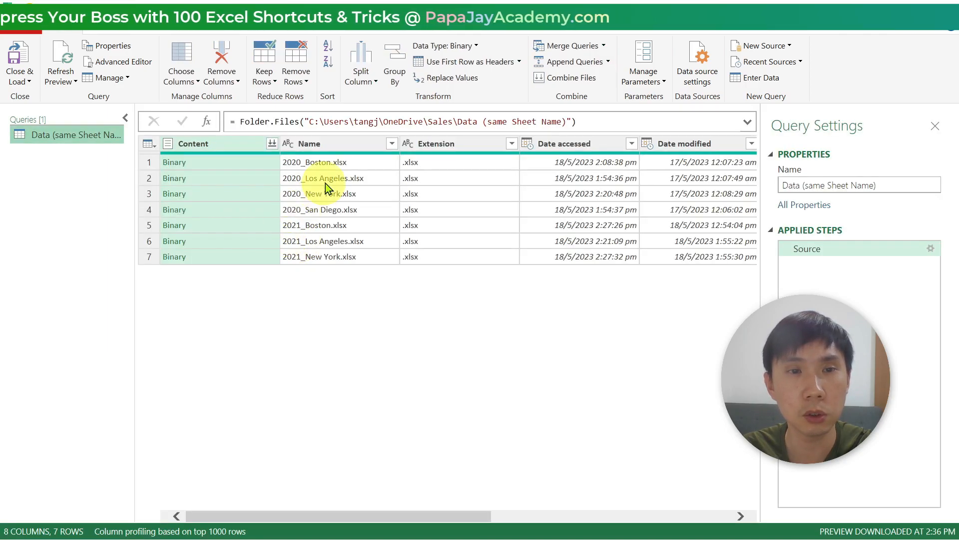
# Filter the Name column to keep only files whose name contains 2021
pyautogui.click(352, 148)
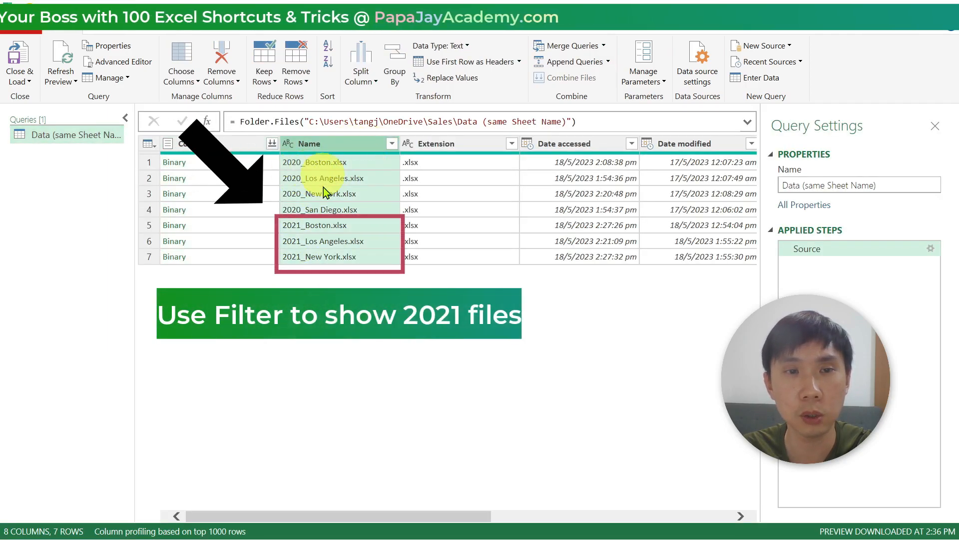
pyautogui.click(391, 145)
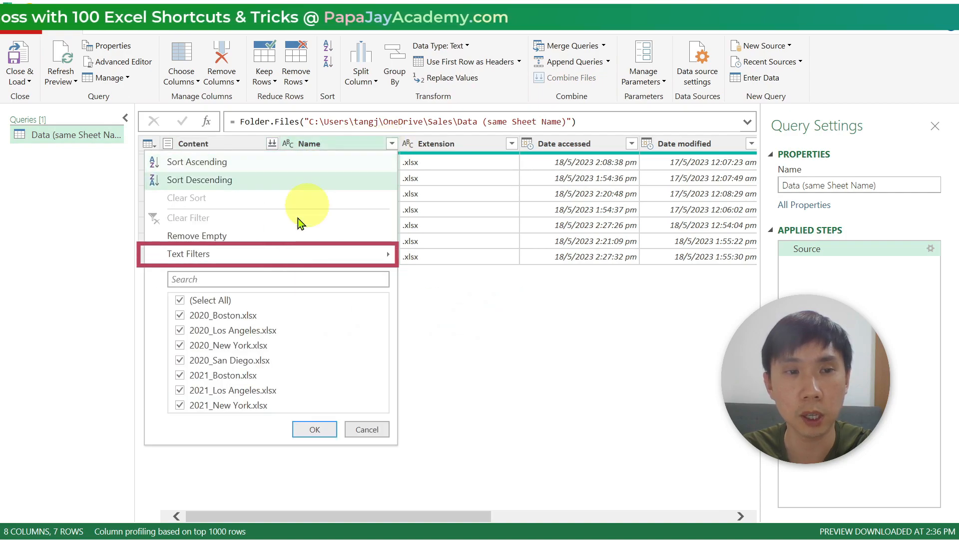
pyautogui.moveTo(392, 256)
pyautogui.click(436, 370)
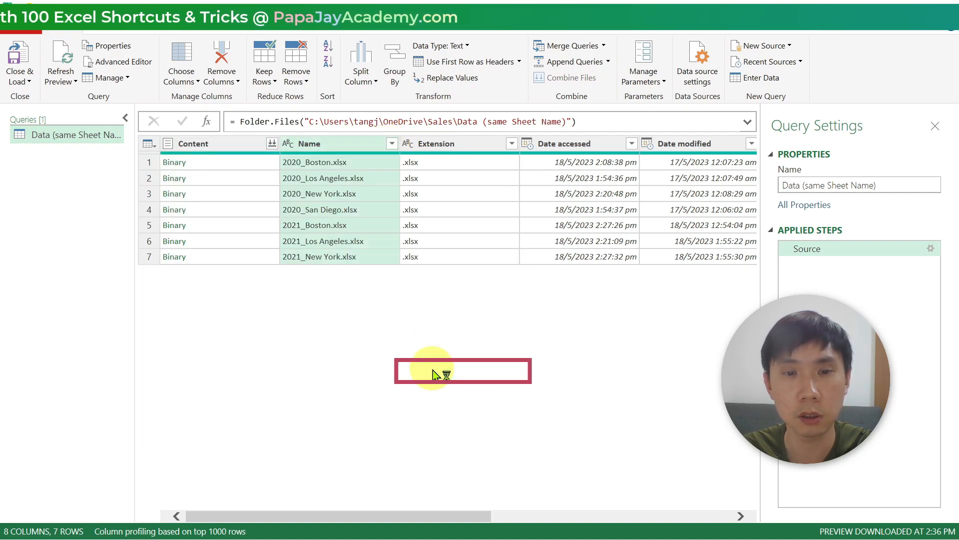
pyautogui.click(440, 271)
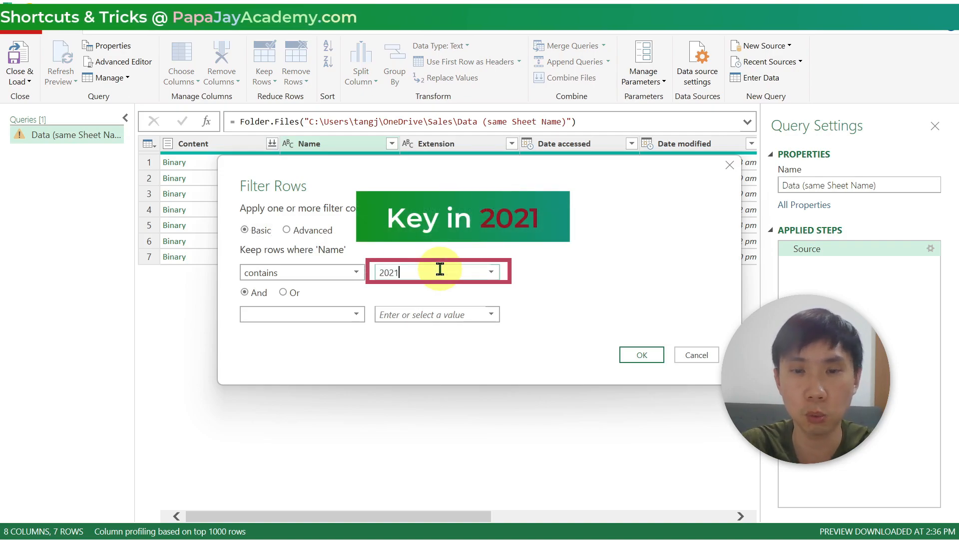
pyautogui.click(638, 355)
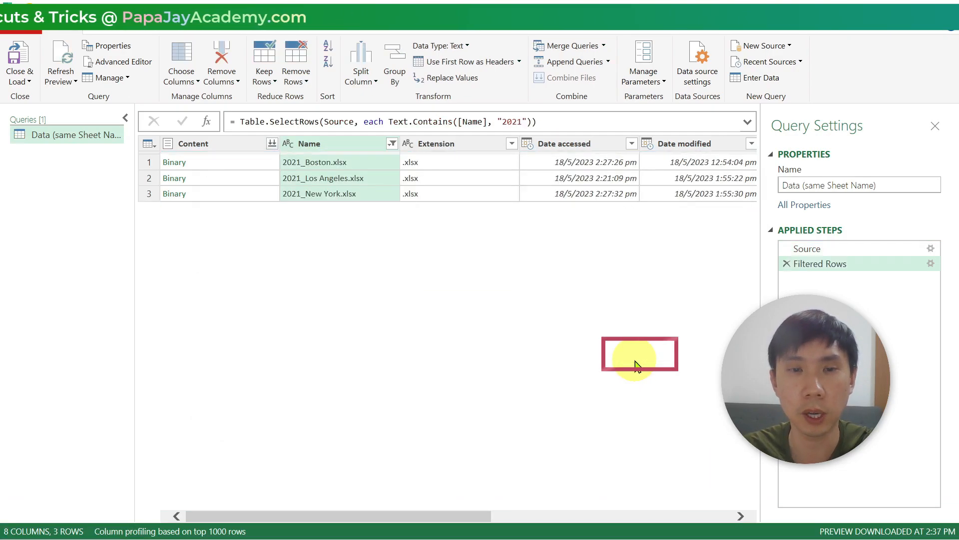
# Filter the Extension column to keep only files whose extension begins with .xls
pyautogui.click(472, 150)
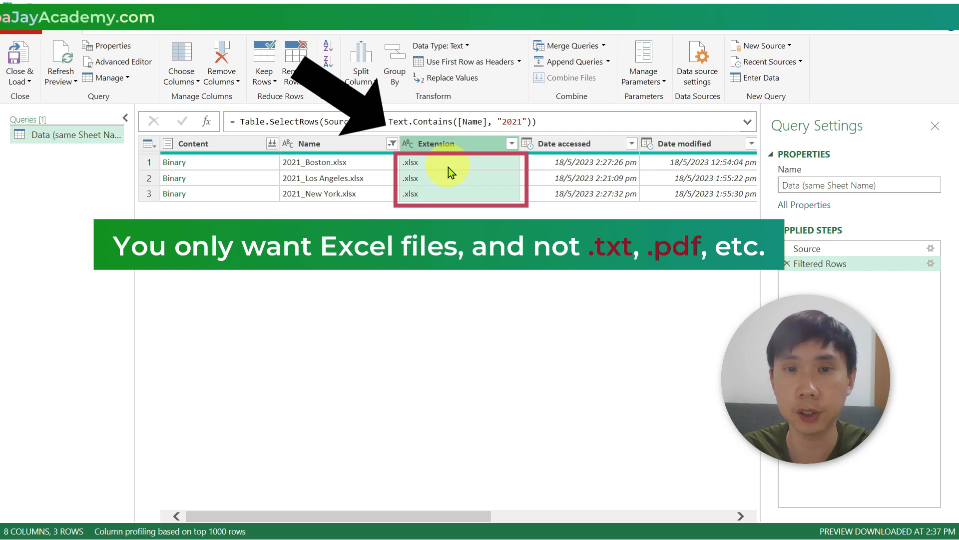
pyautogui.click(513, 147)
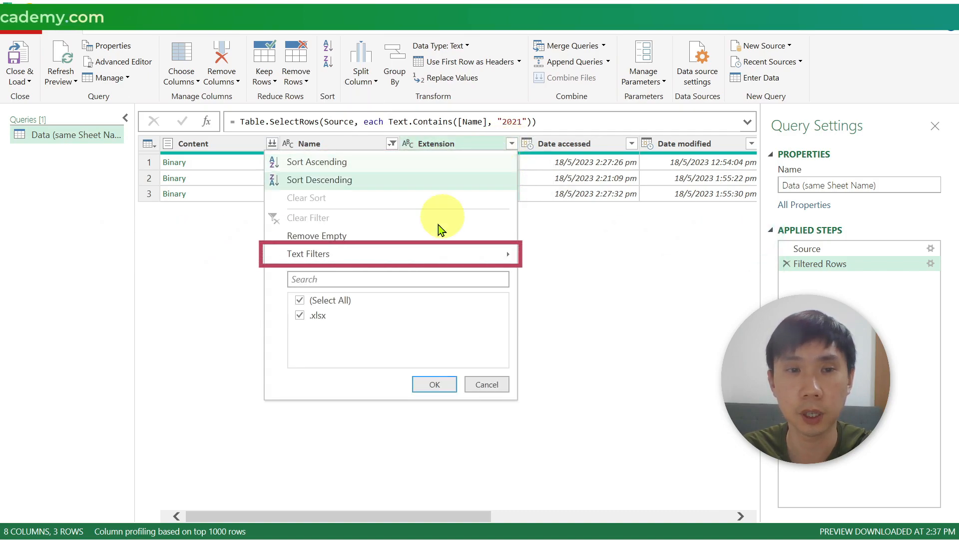
pyautogui.moveTo(427, 258)
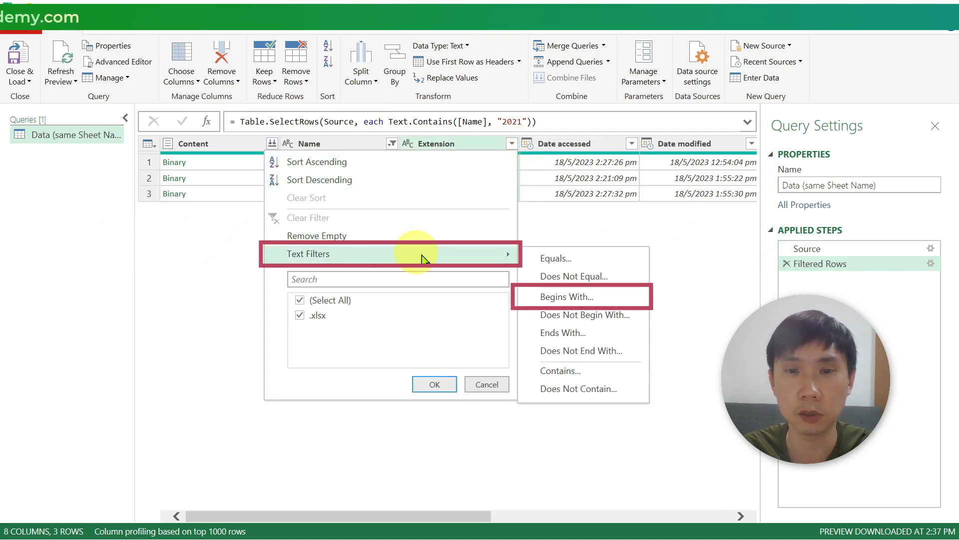
pyautogui.click(541, 295)
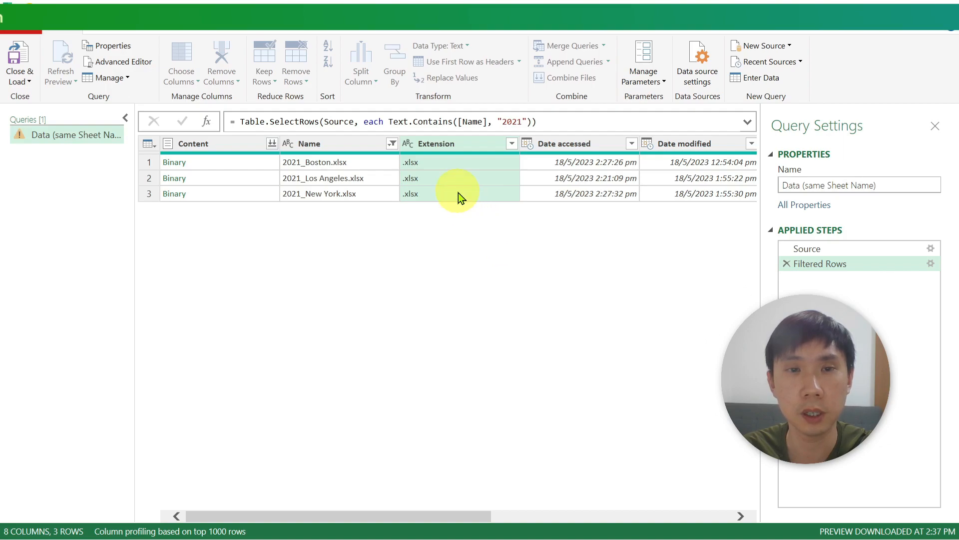
pyautogui.click(426, 344)
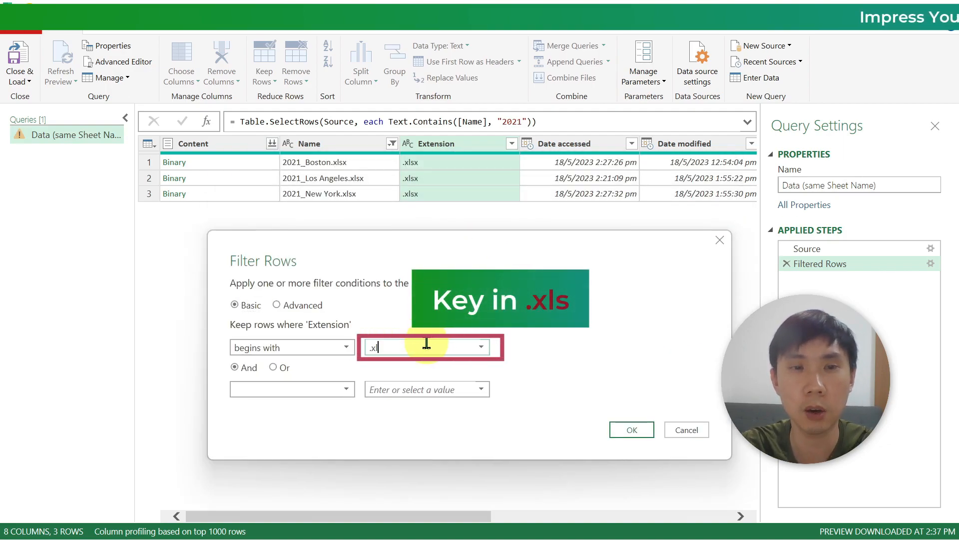
pyautogui.click(620, 429)
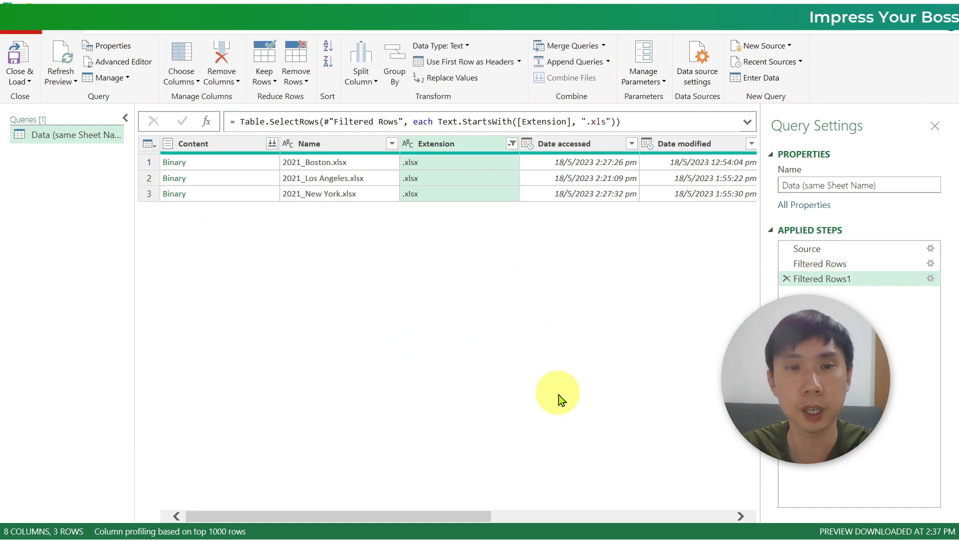
# Combine the filtered files from the Content column, using the first file as the sample and extracting Sheet1
pyautogui.click(272, 144)
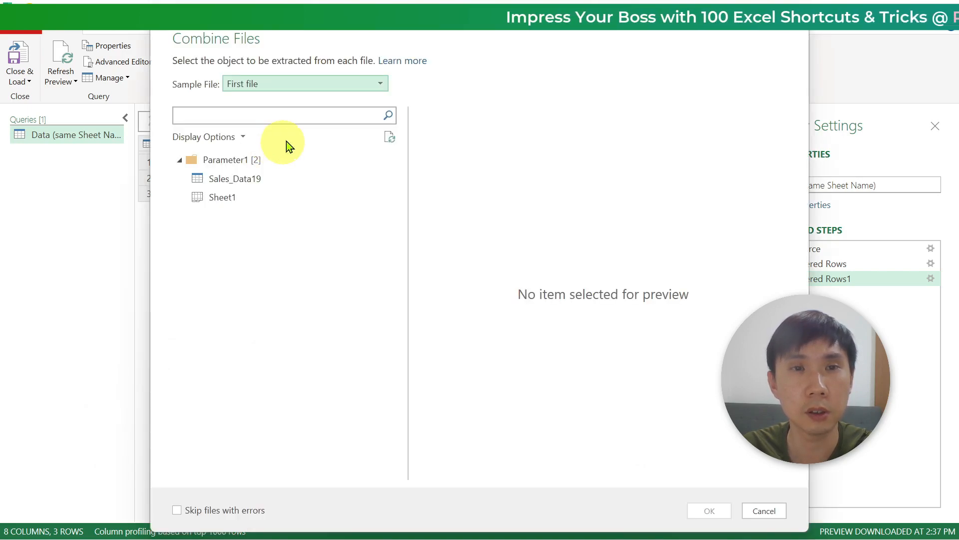
pyautogui.moveTo(392, 34); pyautogui.dragTo(376, 29)
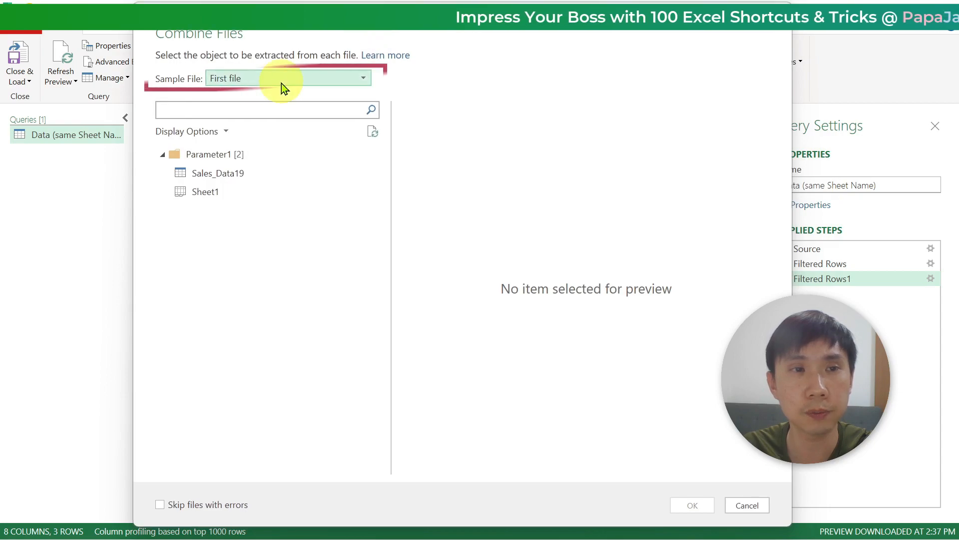
pyautogui.click(256, 79)
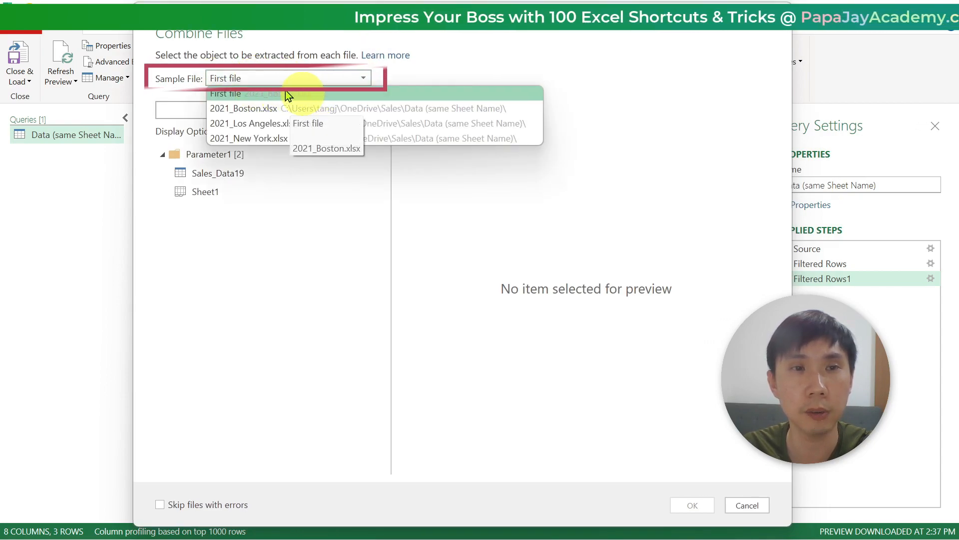
pyautogui.click(273, 207)
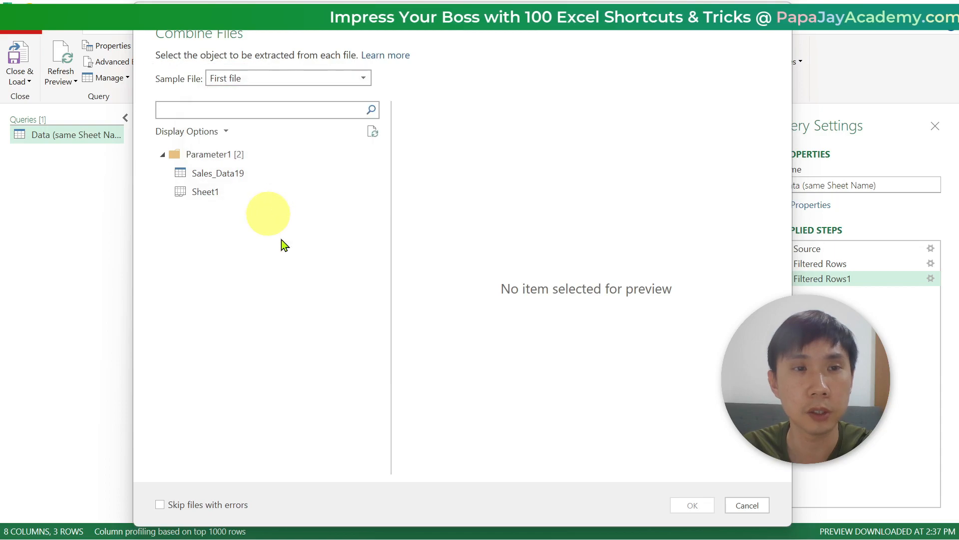
pyautogui.click(211, 195)
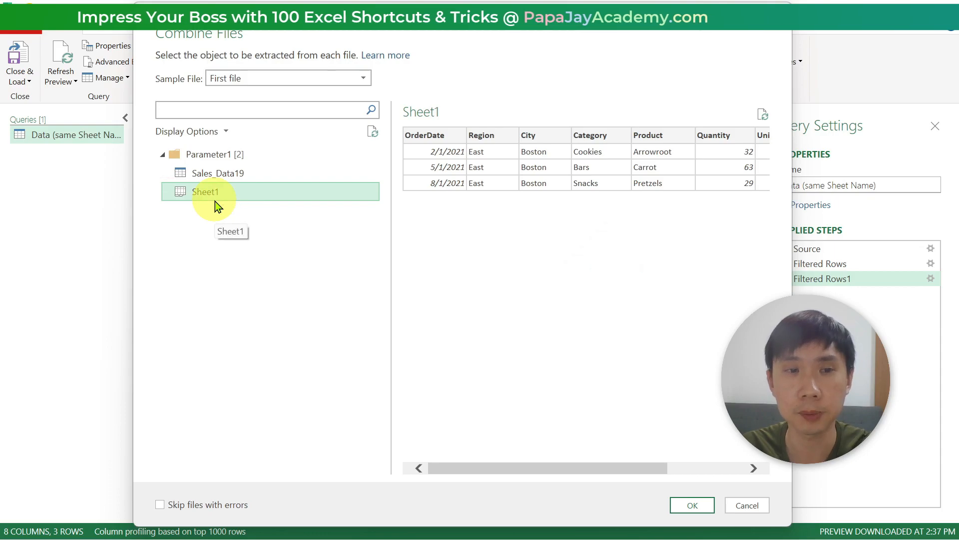
pyautogui.click(680, 504)
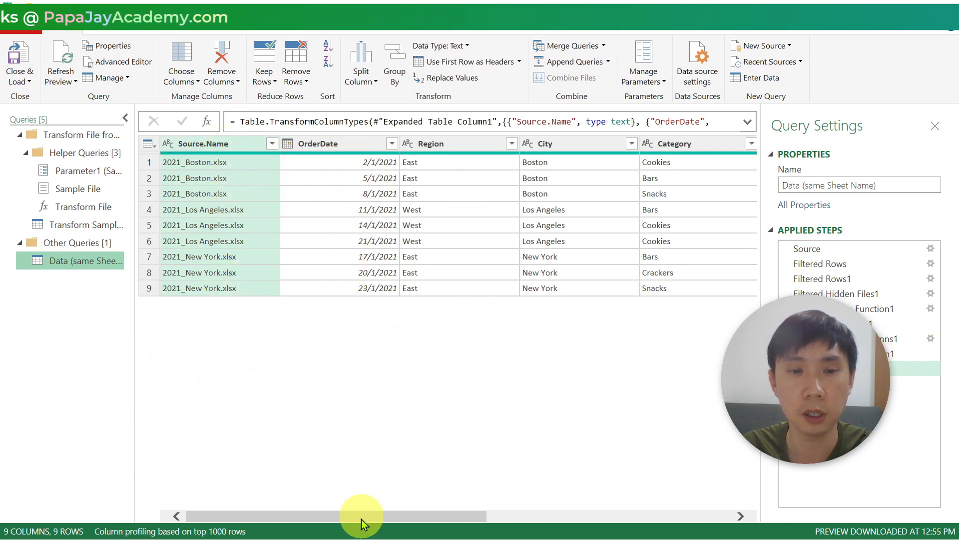
# Close the query editor and load the combined data to a PivotTable Report on a new worksheet
pyautogui.moveTo(361, 525); pyautogui.dragTo(227, 495)
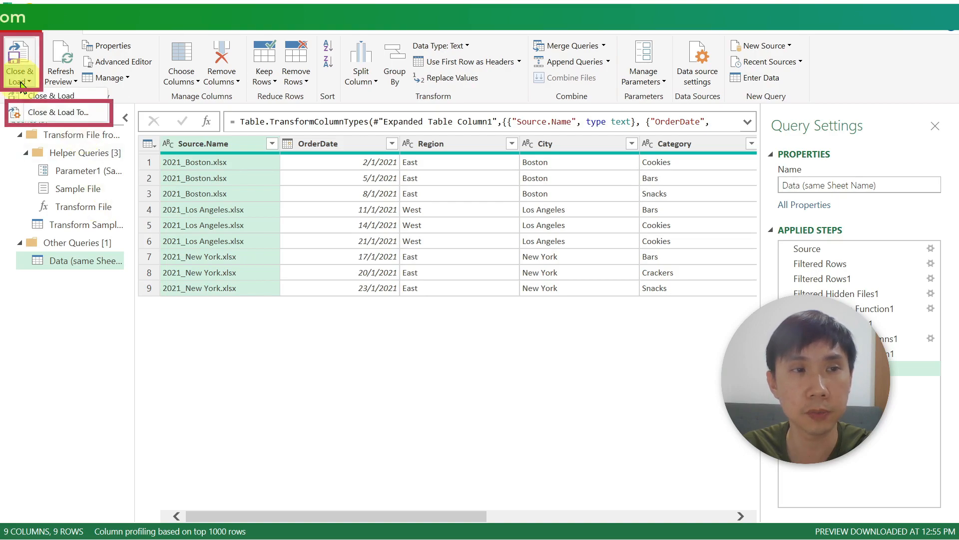
pyautogui.click(57, 118)
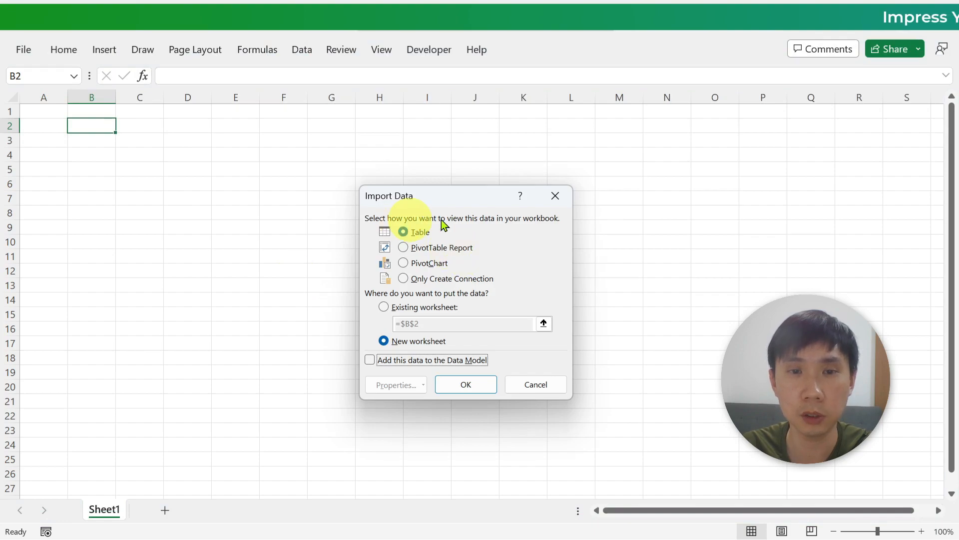
pyautogui.click(419, 250)
pyautogui.click(413, 234)
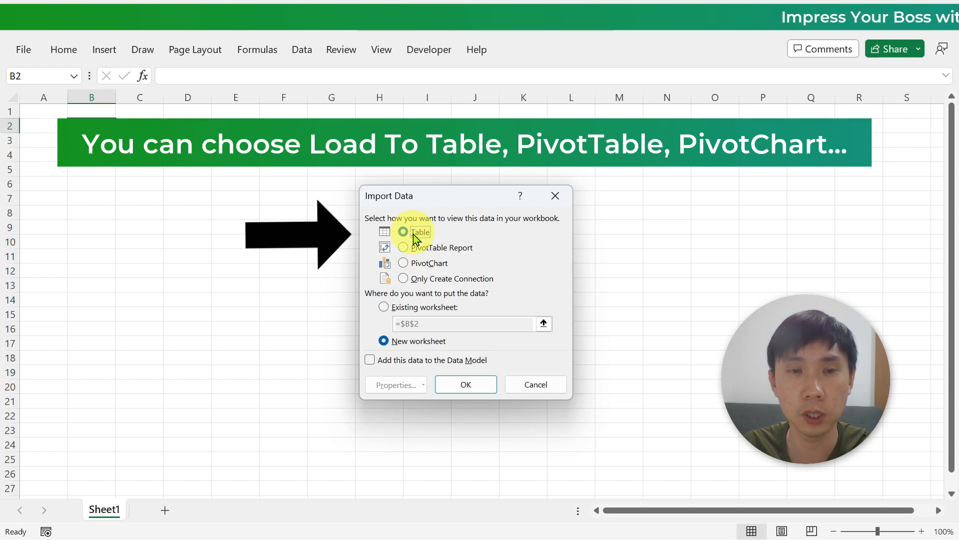
pyautogui.click(407, 247)
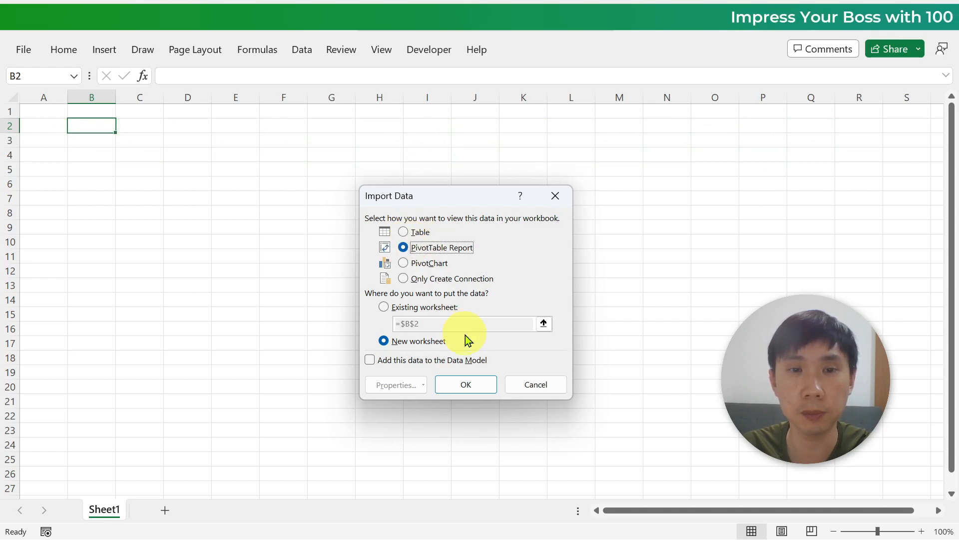
pyautogui.click(457, 384)
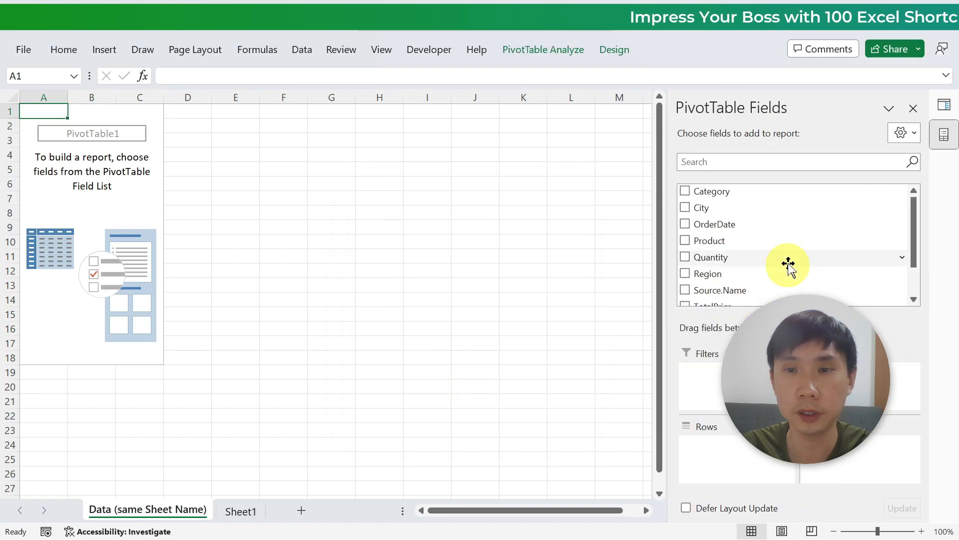
# Build the PivotTable with Product as rows and the sums of Quantity and TotalPrice as values
pyautogui.moveTo(738, 241); pyautogui.dragTo(748, 319)
pyautogui.moveTo(739, 457); pyautogui.dragTo(739, 456)
pyautogui.moveTo(718, 214); pyautogui.dragTo(752, 251)
pyautogui.moveTo(855, 451); pyautogui.dragTo(854, 450)
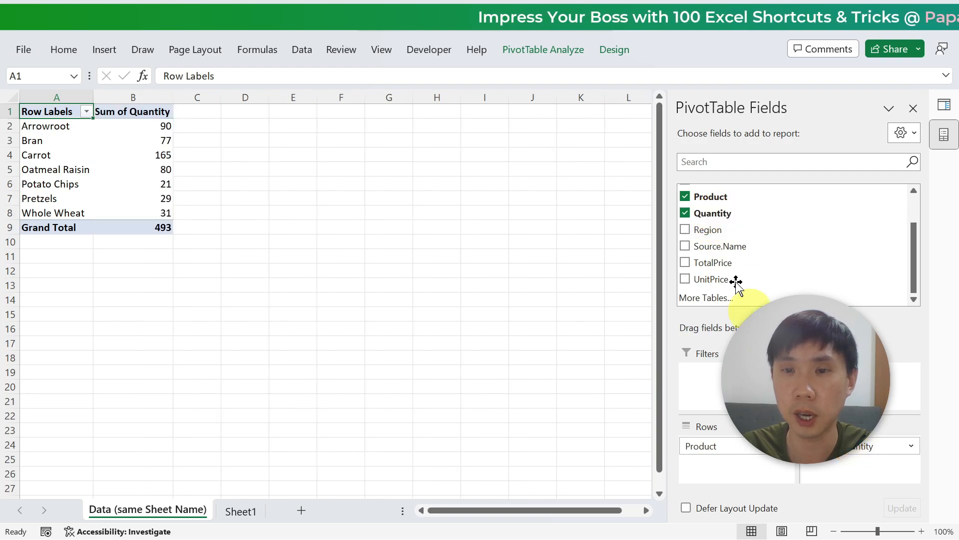
pyautogui.moveTo(725, 267); pyautogui.dragTo(820, 394)
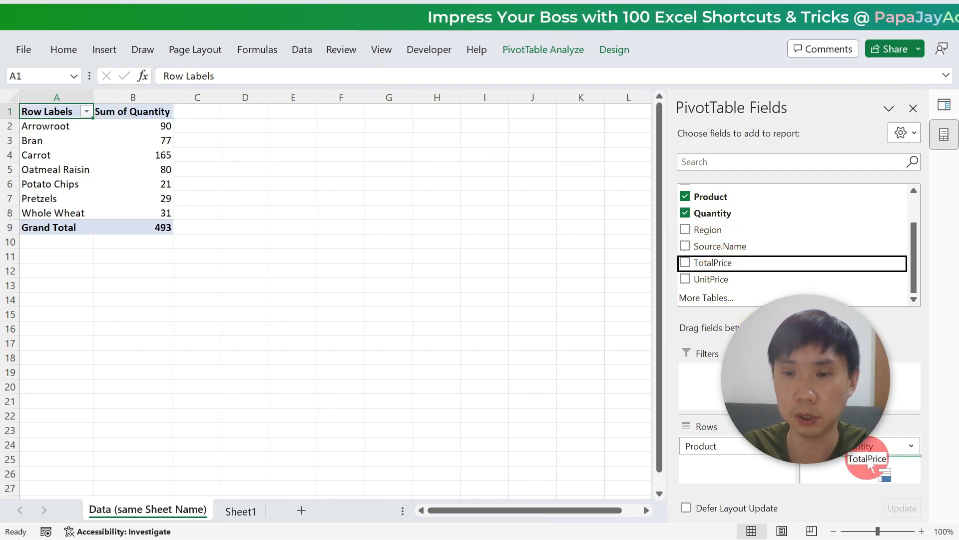
pyautogui.moveTo(868, 463); pyautogui.dragTo(857, 456)
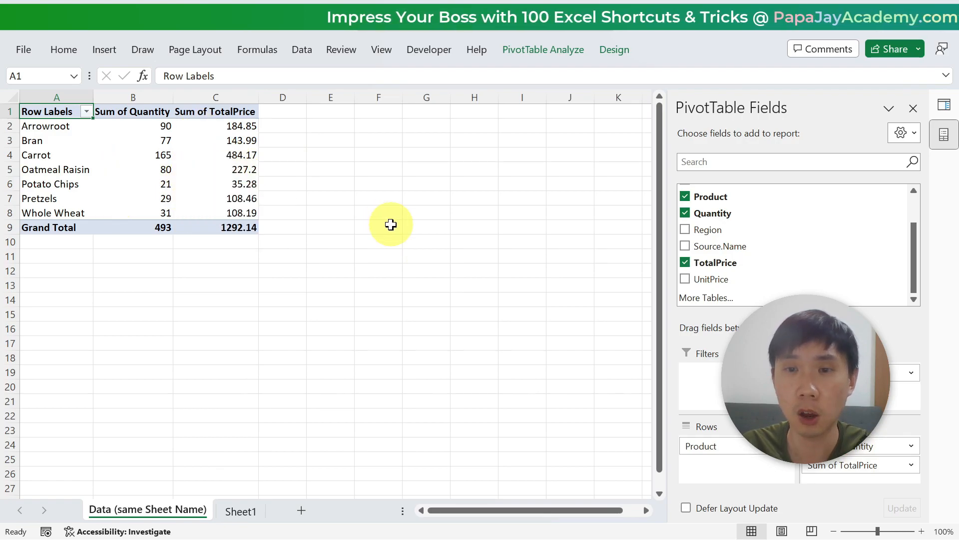
# Change the load destination of the Data (same Sheet Name) query to a Table, accepting the possible data loss
pyautogui.click(944, 106)
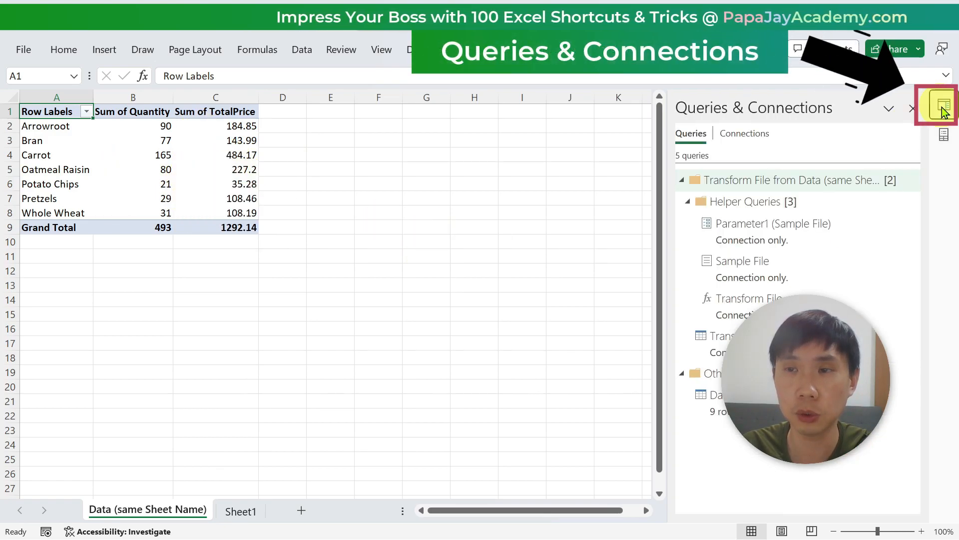
pyautogui.moveTo(810, 400)
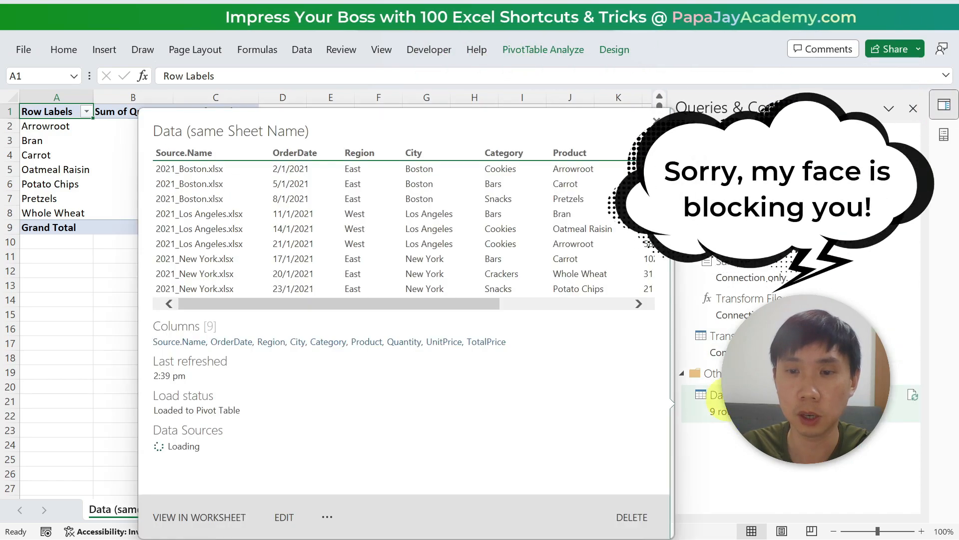
pyautogui.rightClick(748, 399)
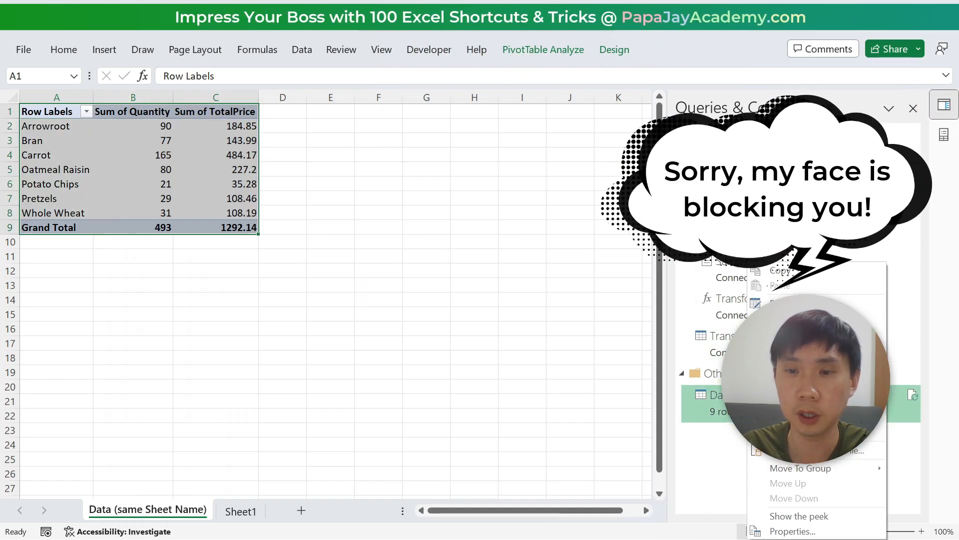
pyautogui.click(784, 367)
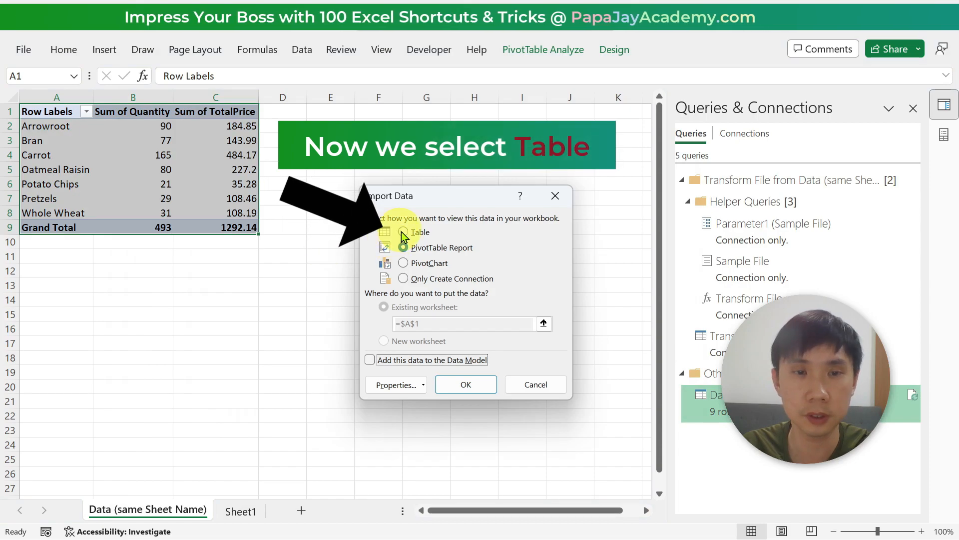
pyautogui.click(403, 233)
pyautogui.click(442, 379)
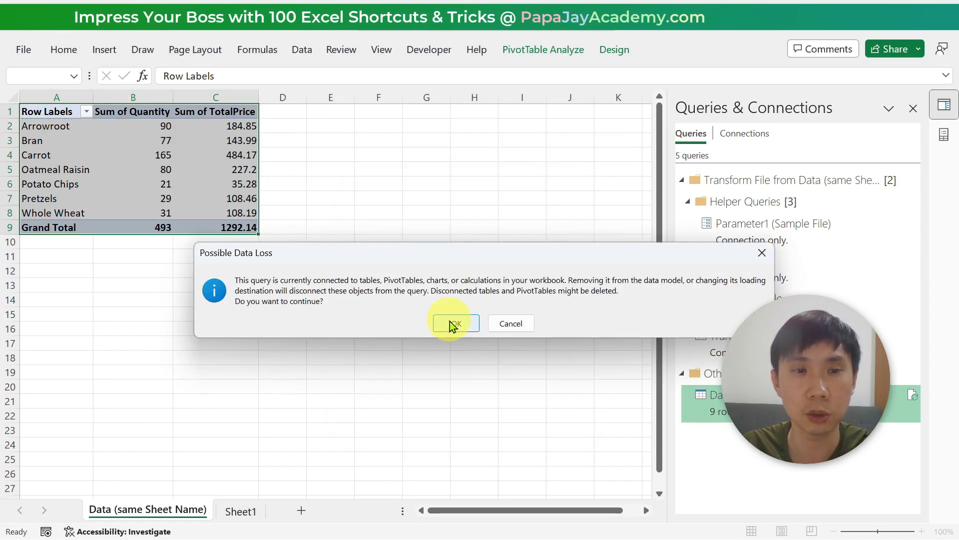
pyautogui.click(453, 324)
pyautogui.click(176, 287)
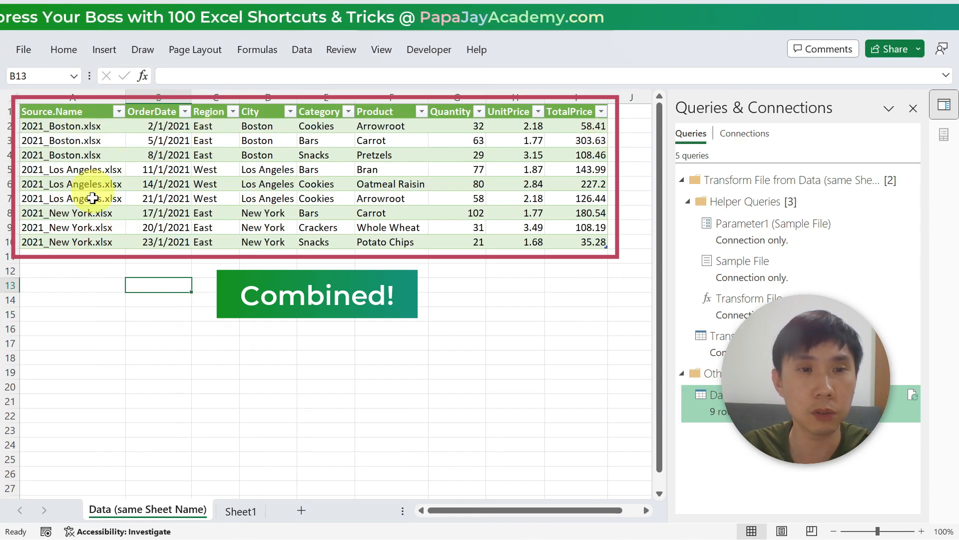
pyautogui.click(88, 271)
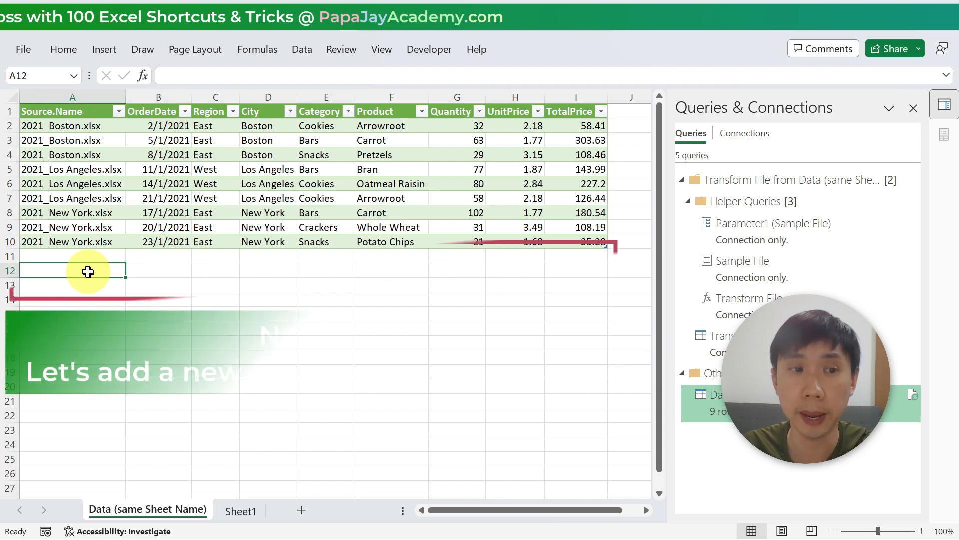
pyautogui.moveTo(89, 259); pyautogui.dragTo(569, 277)
# Switch to File Explorer and move 2021_San Diego (same Sheet Name).xlsx from the Sales folder into the Data (same Sheet Name) folder
pyautogui.hotkey('alt', 'Tab')
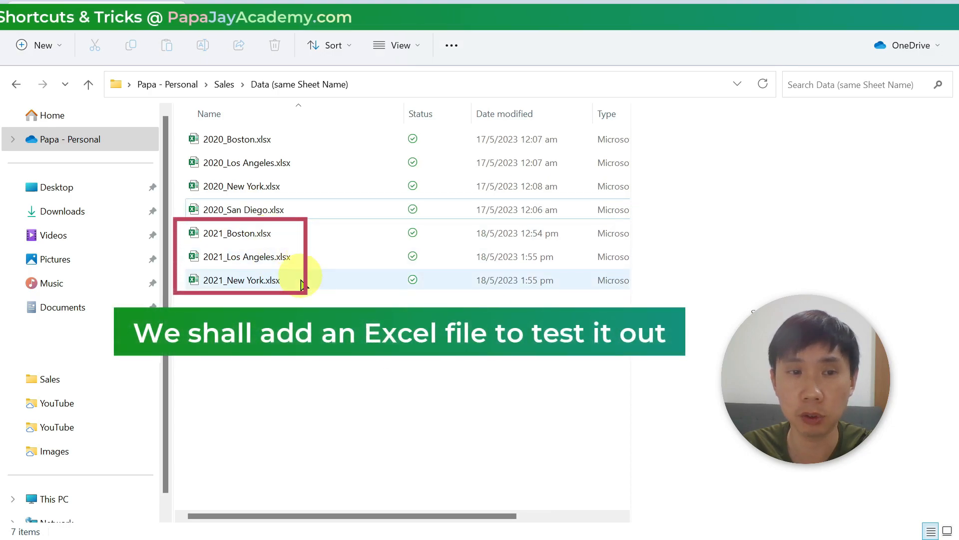
pyautogui.click(295, 234)
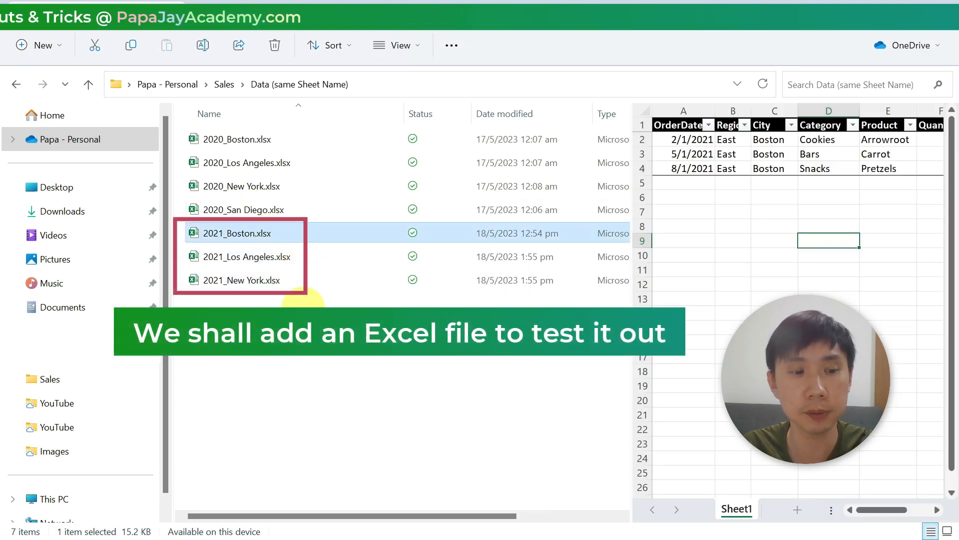
pyautogui.click(226, 91)
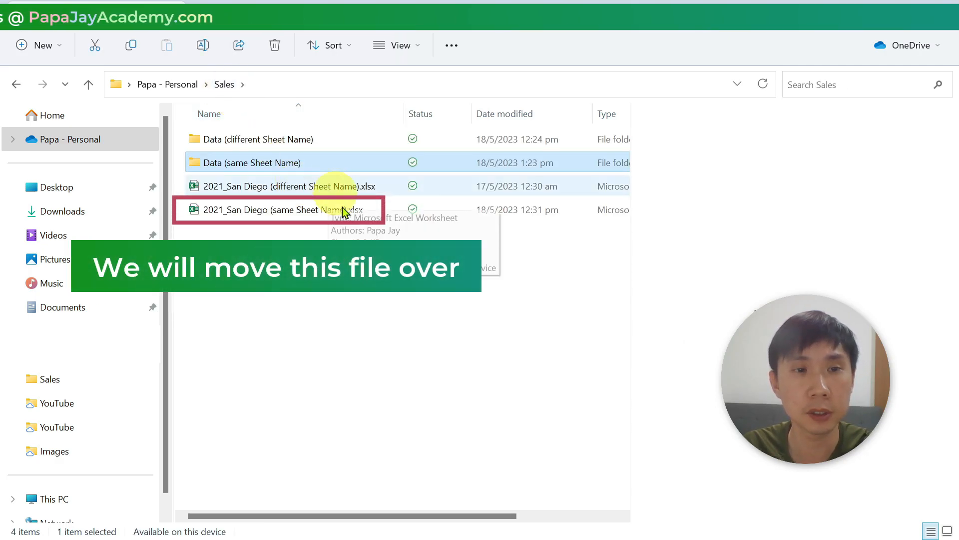
pyautogui.click(237, 210)
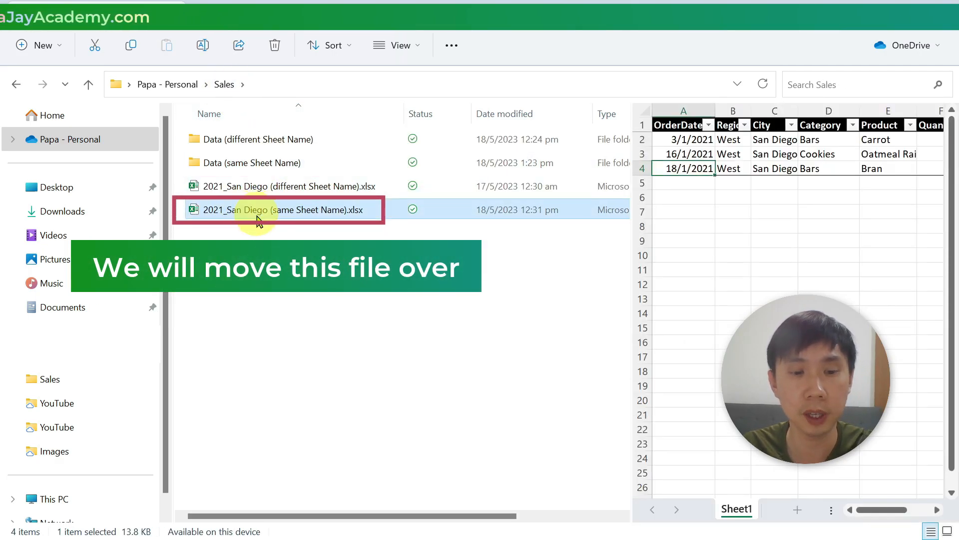
pyautogui.moveTo(250, 215); pyautogui.dragTo(257, 165)
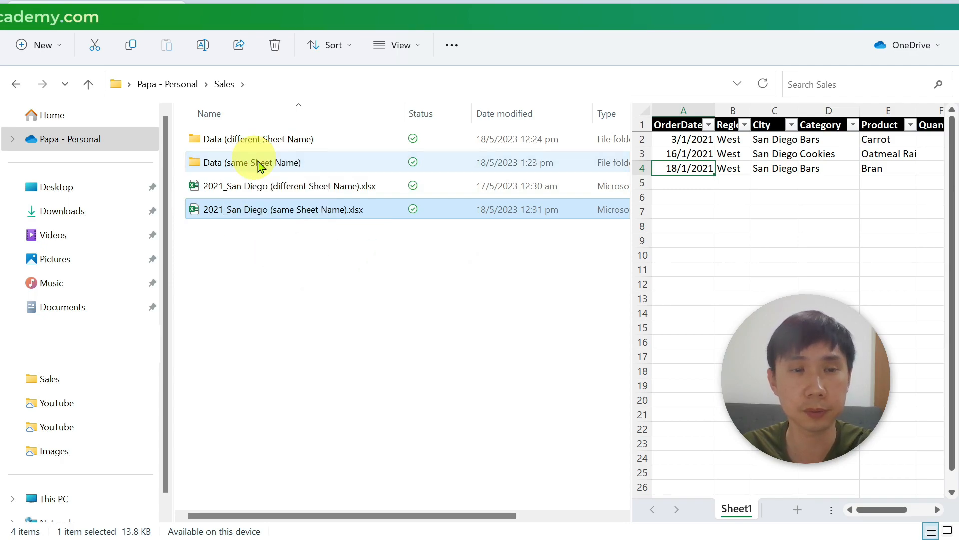
pyautogui.doubleClick(259, 164)
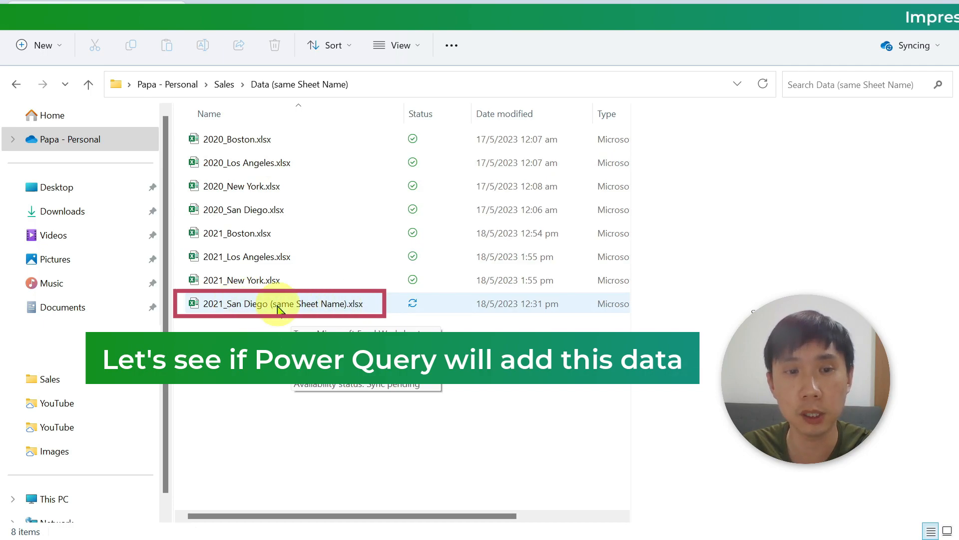
# Switch back to Excel and refresh the combined query table to include the newly added workbook
pyautogui.hotkey('alt', 'Tab')
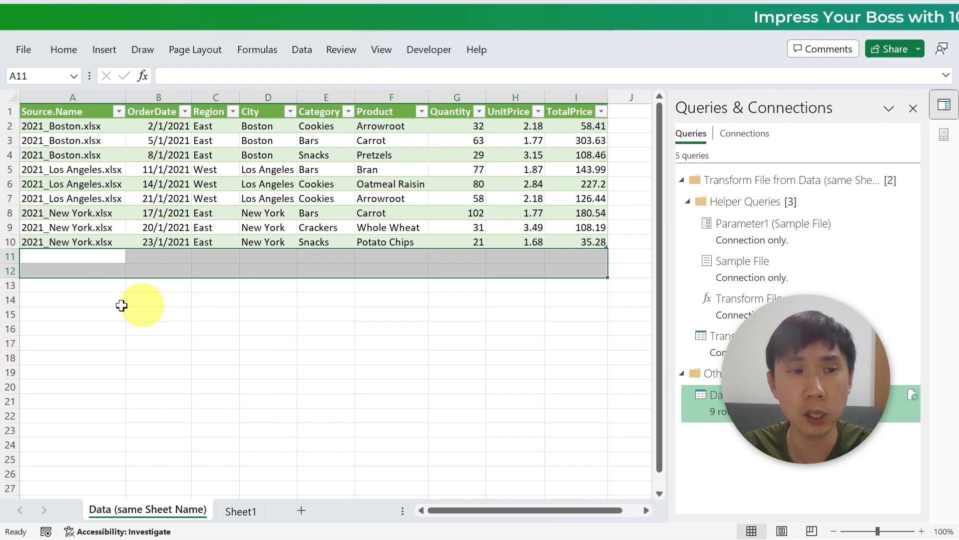
pyautogui.rightClick(319, 183)
pyautogui.click(354, 225)
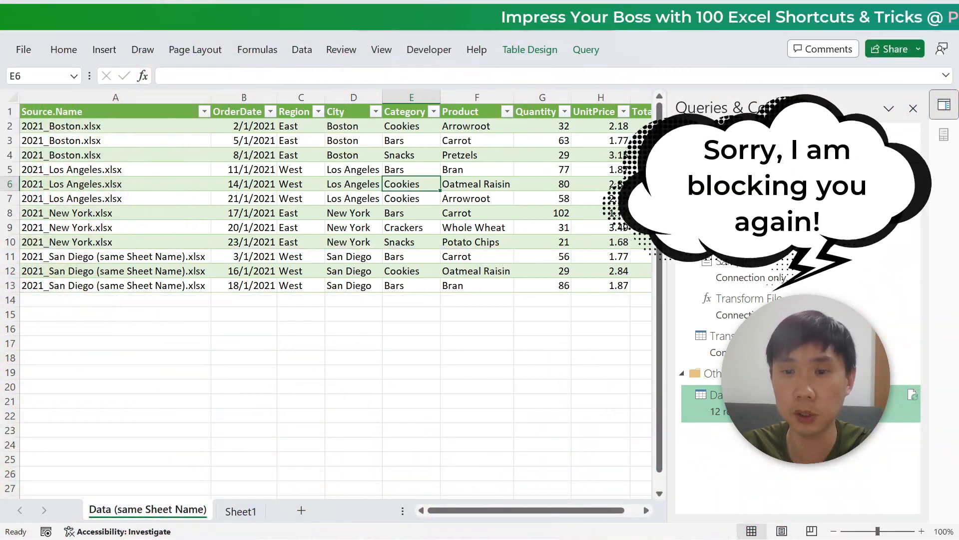
# Change the combined query's load destination to a PivotTable Report at cell A1 of the existing worksheet, accepting the possible data loss
pyautogui.rightClick(758, 403)
pyautogui.click(799, 360)
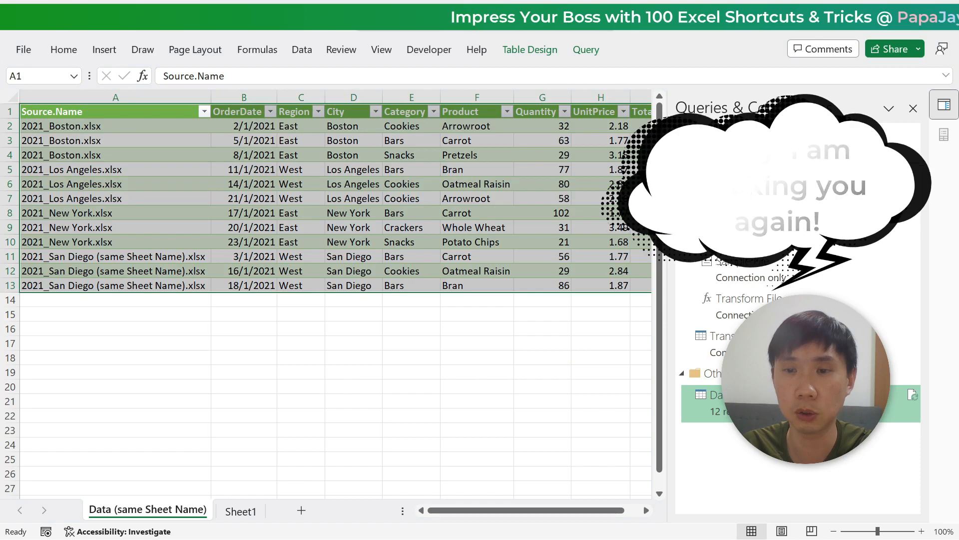
pyautogui.click(430, 248)
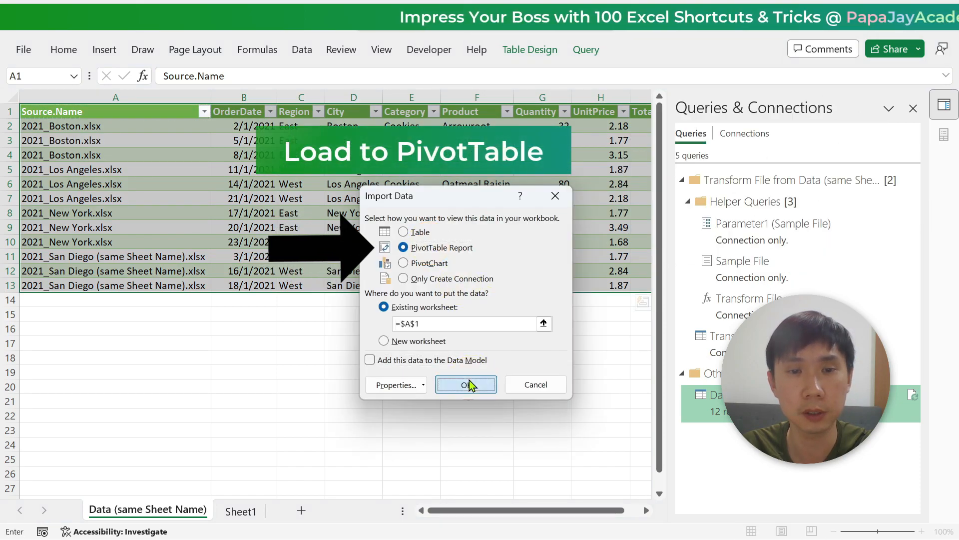
pyautogui.click(468, 384)
pyautogui.click(466, 321)
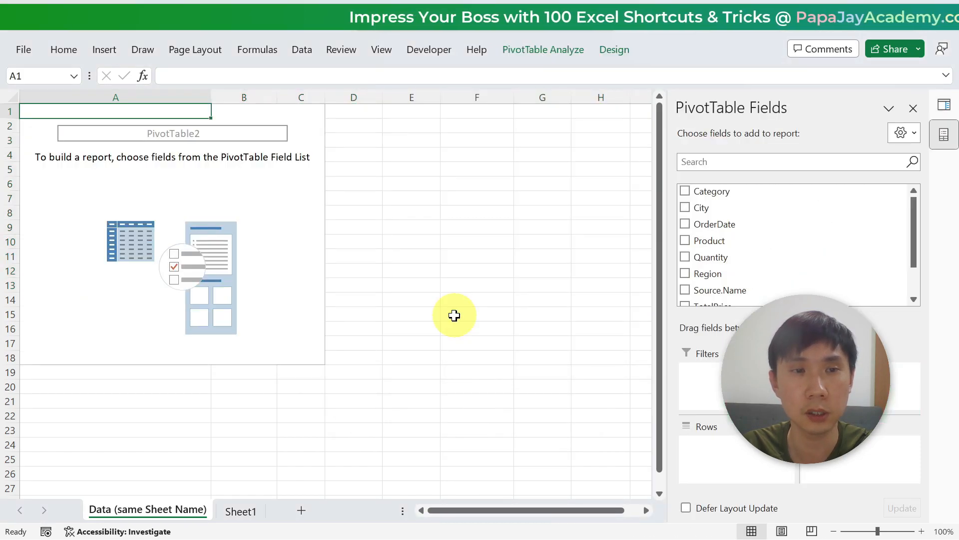
# Lay out the new PivotTable with Product in Rows and Quantity and TotalPrice summed in Values
pyautogui.moveTo(723, 245); pyautogui.dragTo(749, 449)
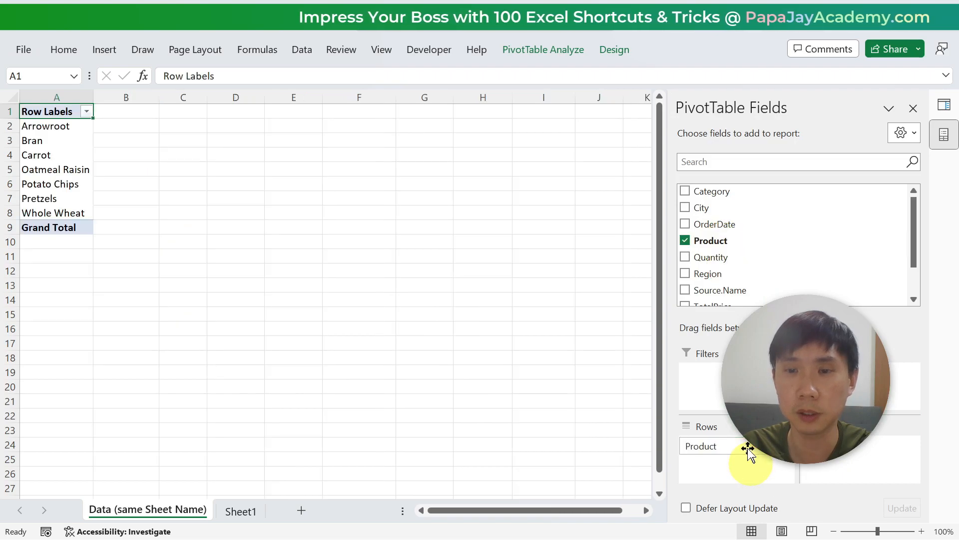
pyautogui.scroll(-2, 740, 289)
pyautogui.moveTo(718, 215); pyautogui.dragTo(804, 369)
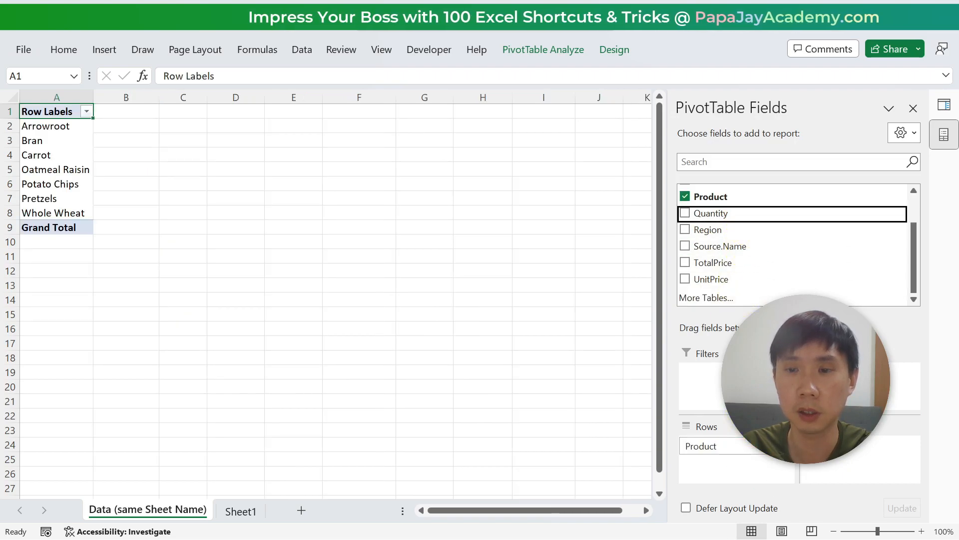
pyautogui.moveTo(872, 444); pyautogui.dragTo(865, 466)
pyautogui.click(741, 262)
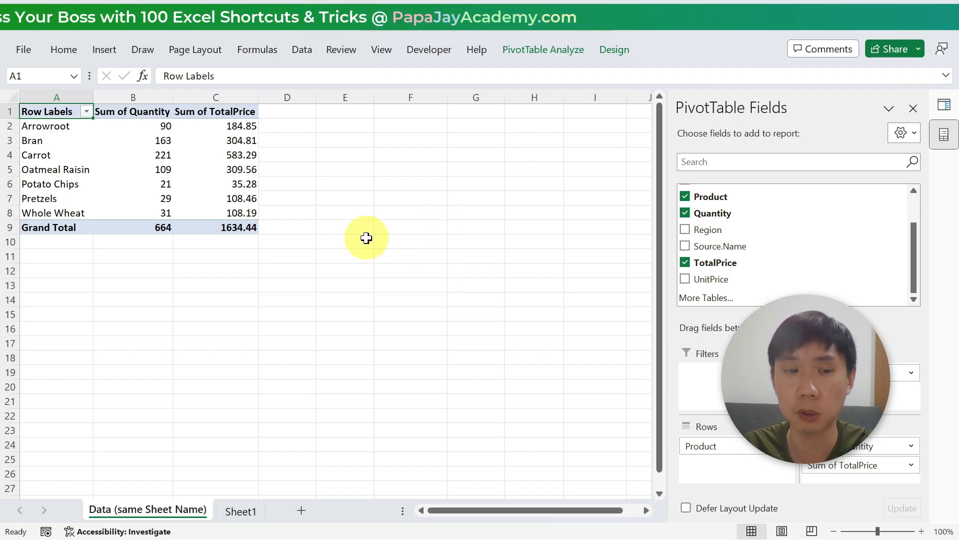
# In File Explorer, open the Data (different Sheet Name) folder and preview the sheet names of 2021_Boston.xlsx and 2021_Los Angeles.xlsx
pyautogui.hotkey('alt', 'Tab')
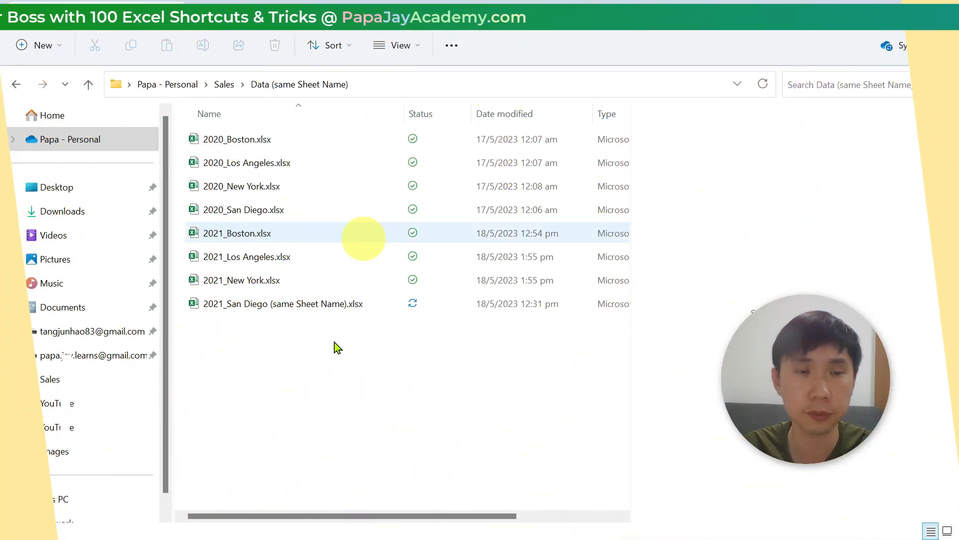
pyautogui.click(226, 85)
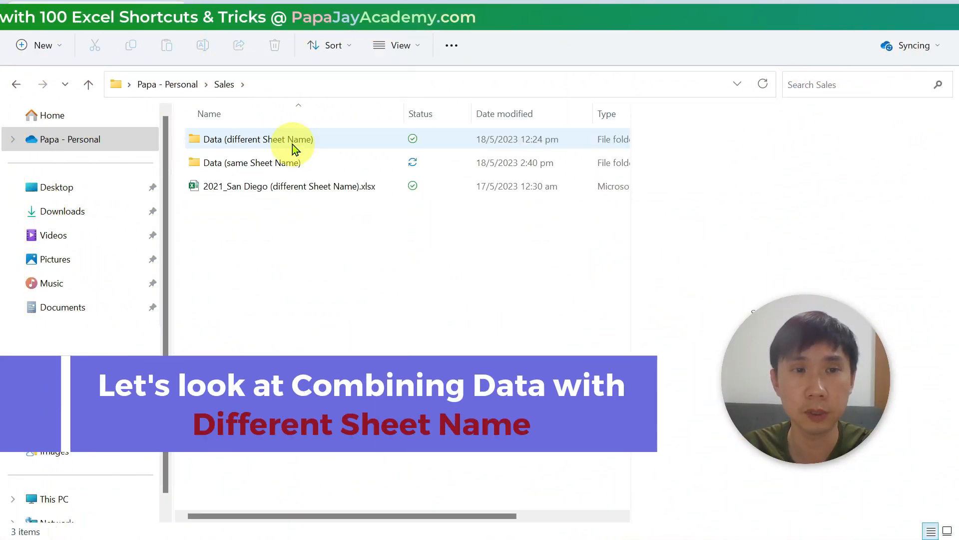
pyautogui.doubleClick(292, 140)
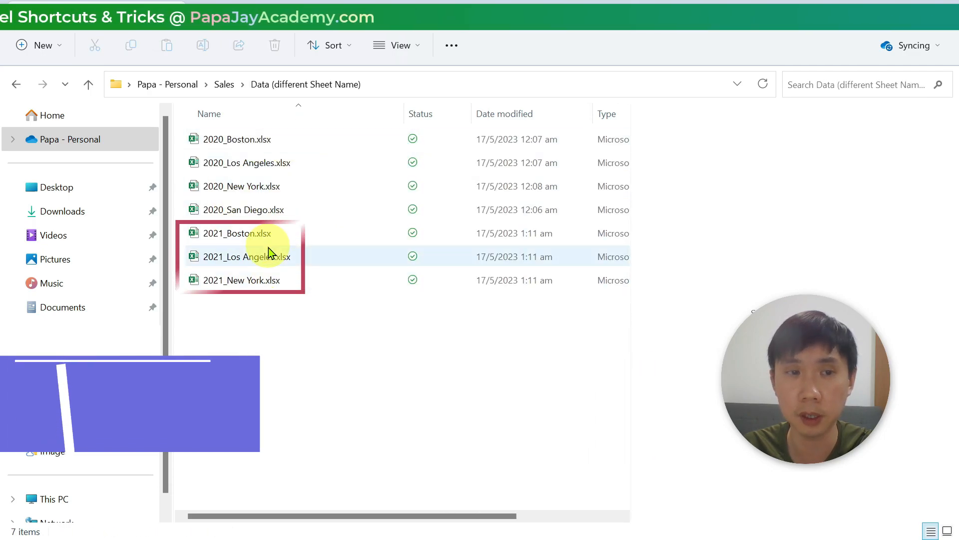
pyautogui.click(265, 231)
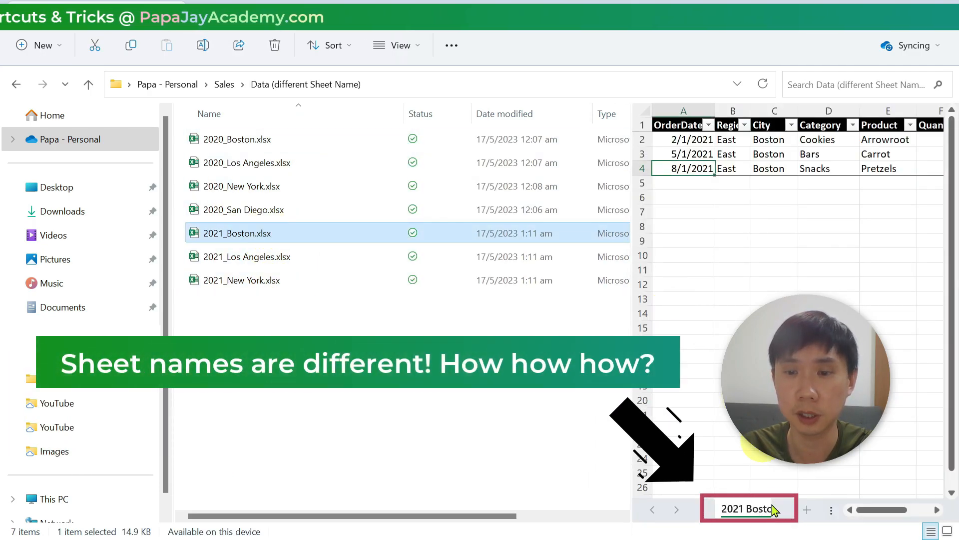
pyautogui.click(300, 257)
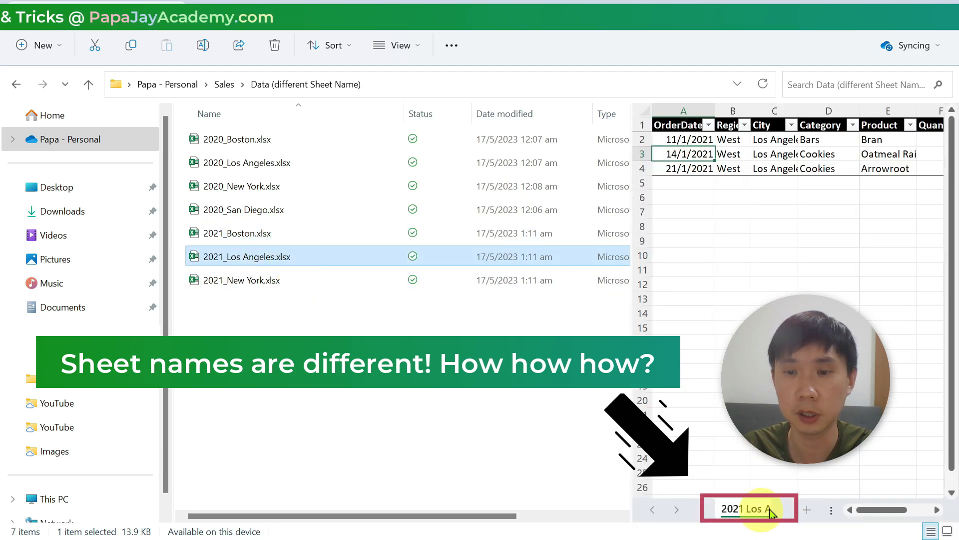
# Switch to the blank Excel workbook, get data from the Data (different Sheet Name) folder and open it in Power Query for transformation
pyautogui.hotkey('alt', 'Tab')
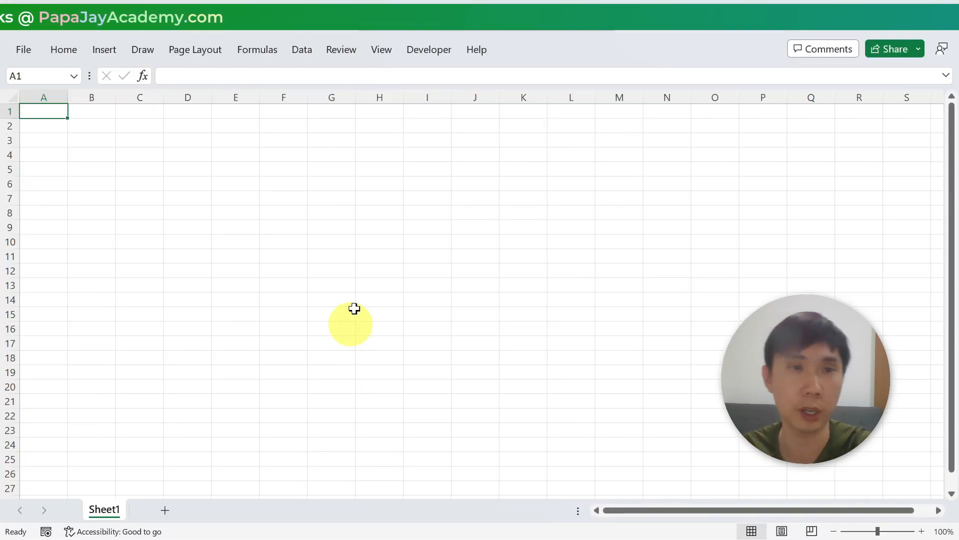
pyautogui.click(305, 53)
pyautogui.click(30, 97)
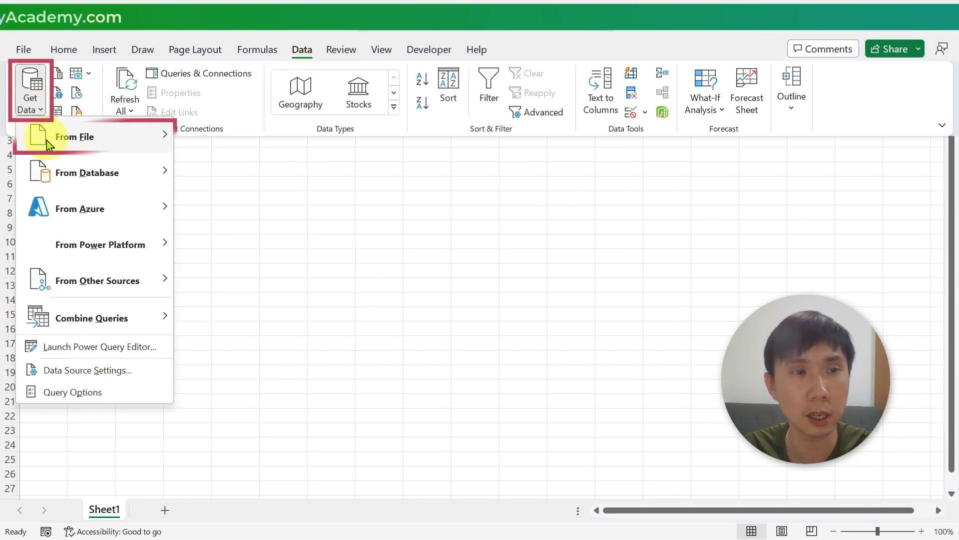
pyautogui.click(152, 142)
pyautogui.click(271, 315)
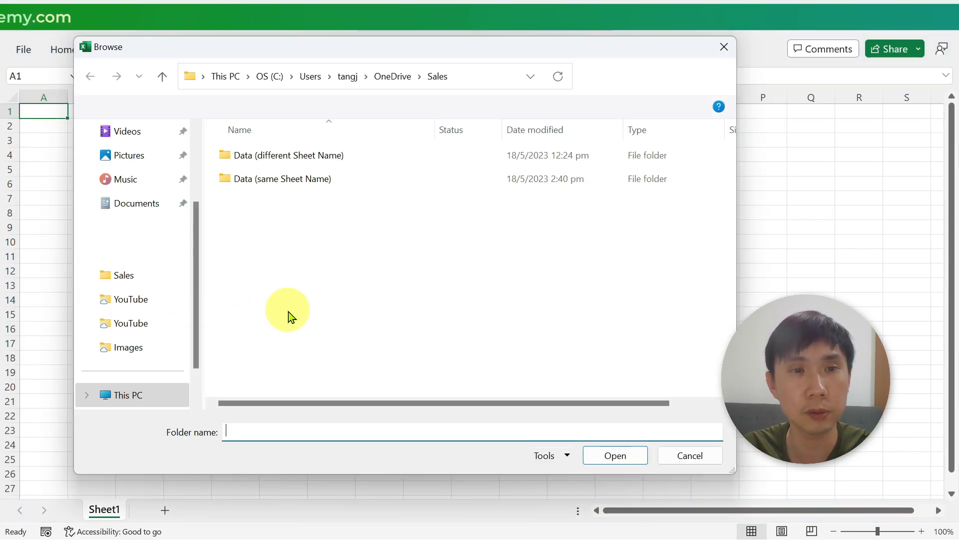
pyautogui.click(326, 158)
pyautogui.doubleClick(326, 158)
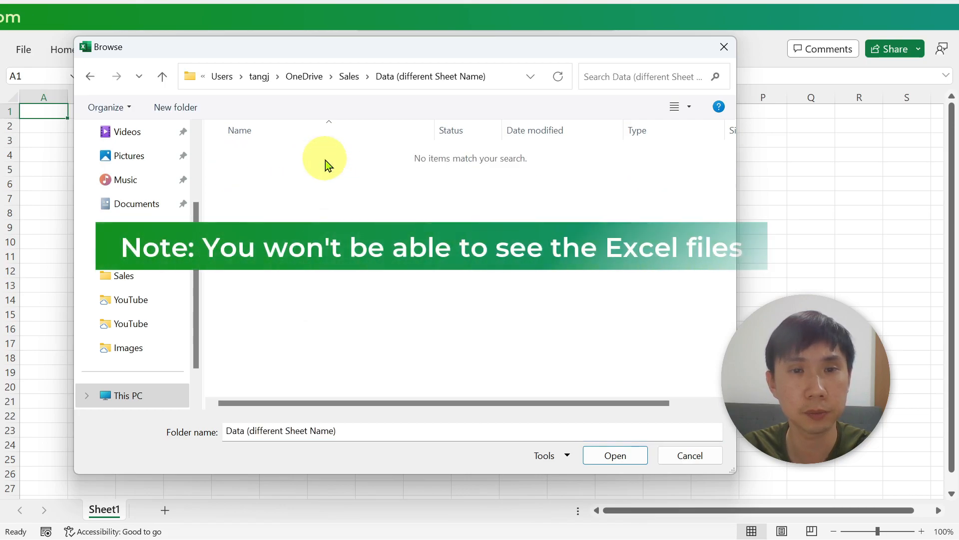
pyautogui.click(602, 452)
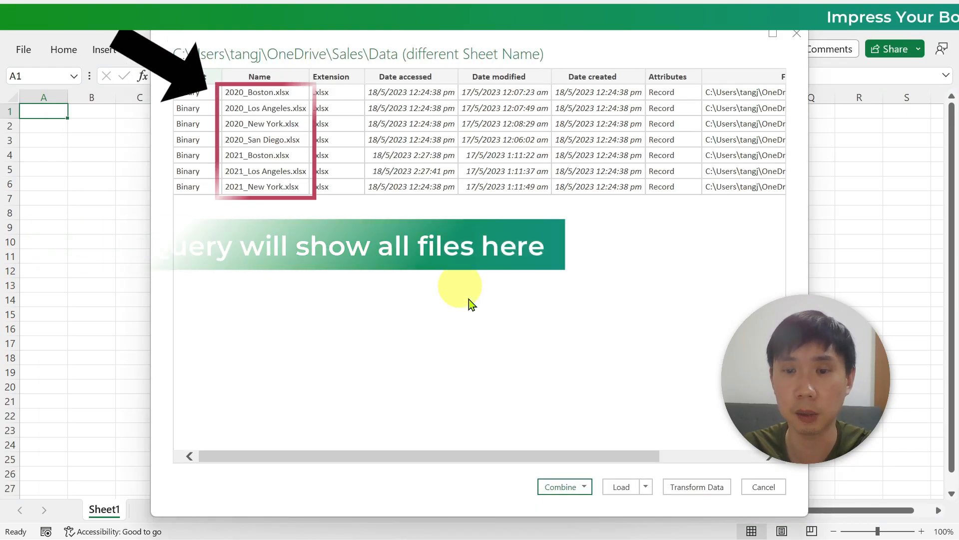
pyautogui.click(680, 485)
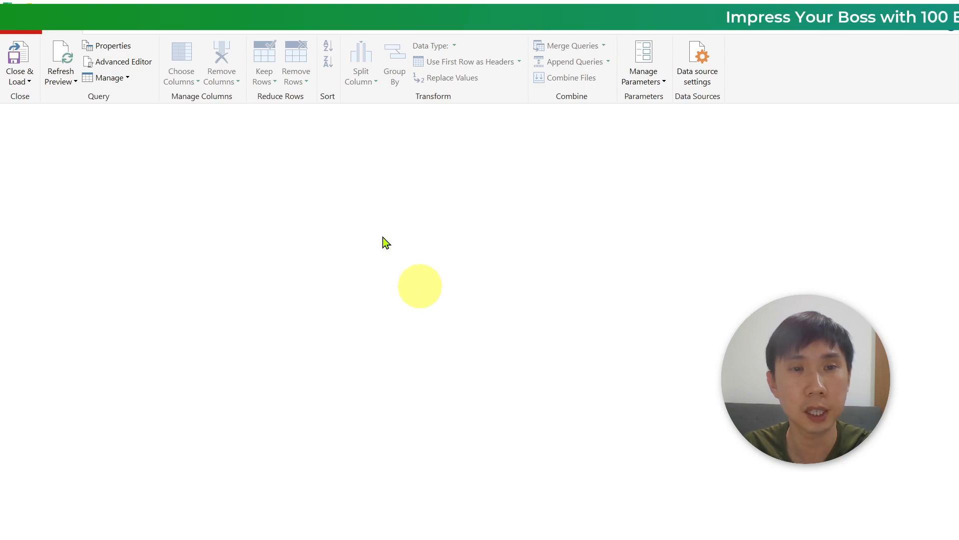
# Filter the folder's file list to rows whose Name contains 2021
pyautogui.click(393, 143)
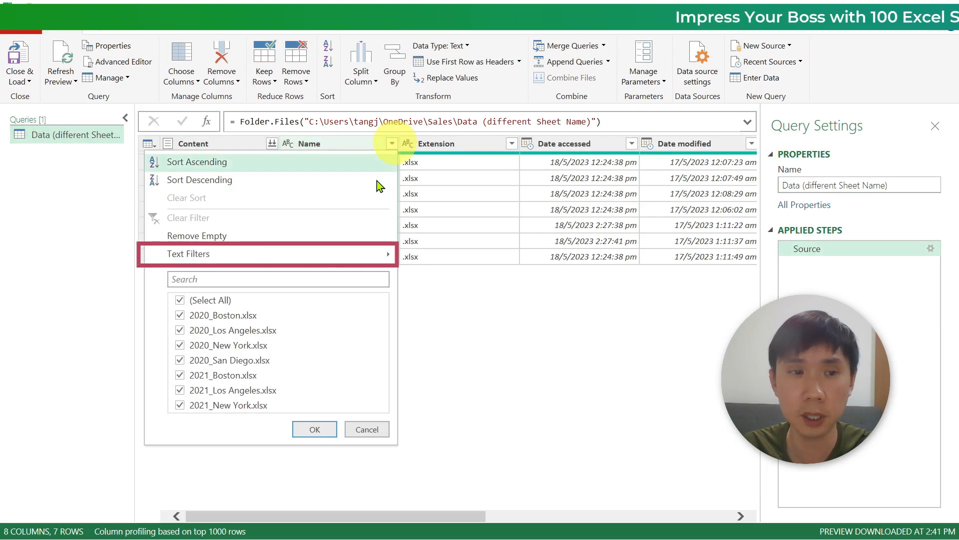
pyautogui.moveTo(282, 247)
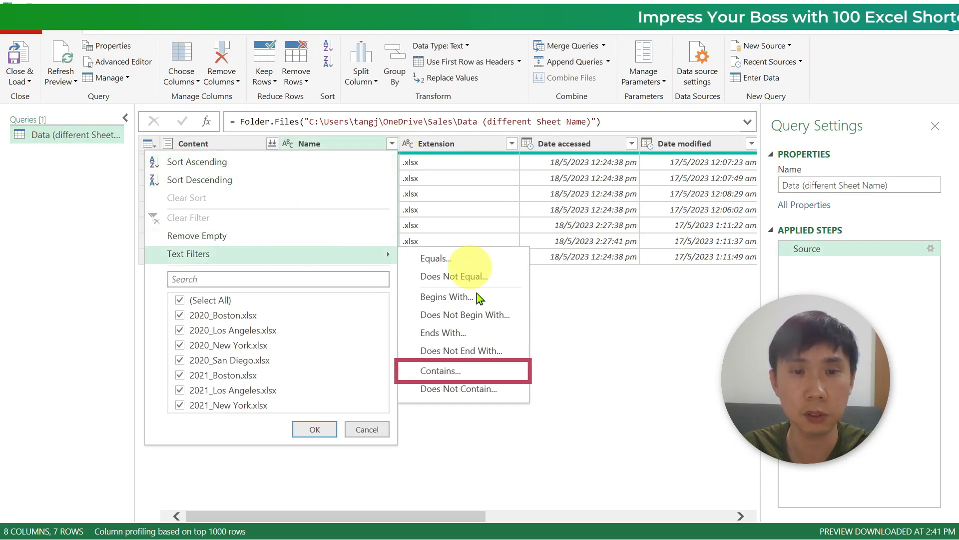
pyautogui.click(474, 371)
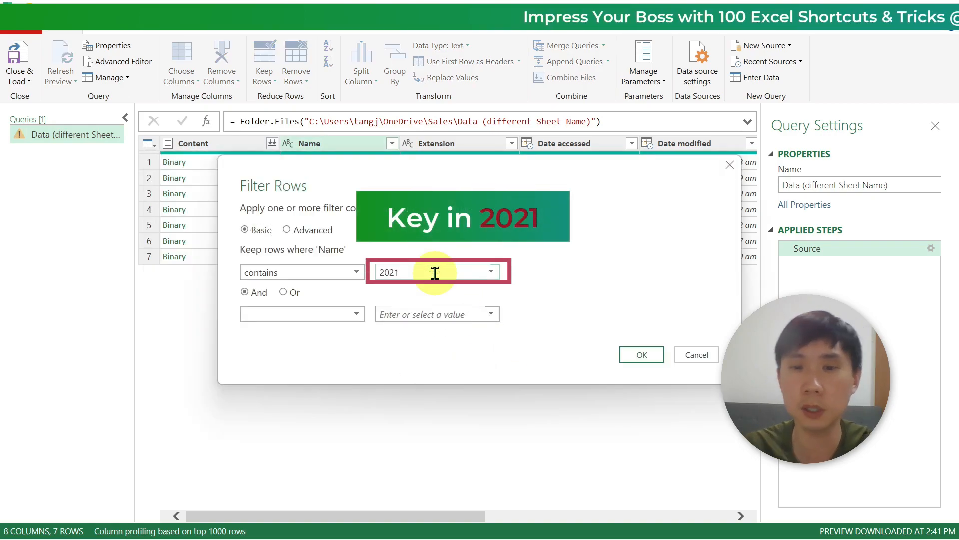
pyautogui.click(637, 355)
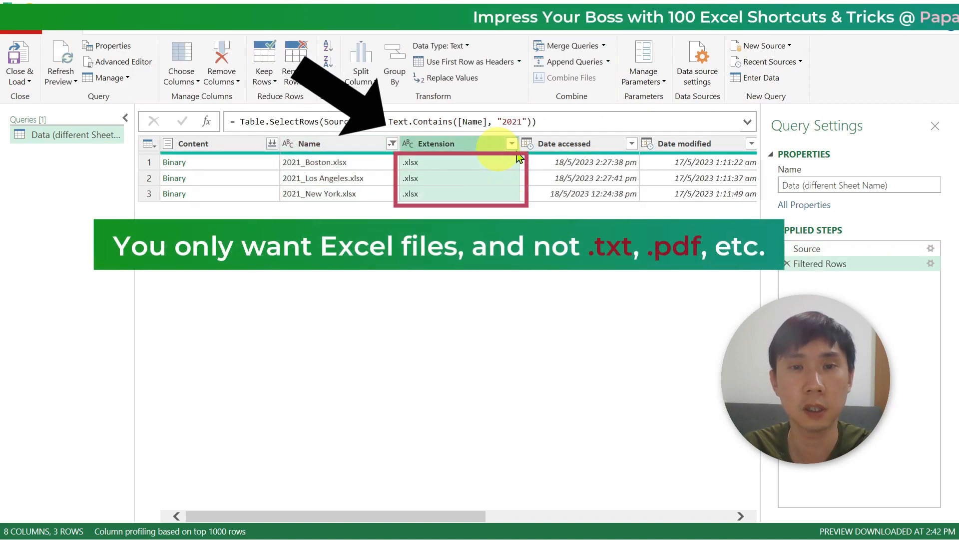
# Filter the Extension column to rows that begin with .xls
pyautogui.click(510, 145)
pyautogui.moveTo(389, 252)
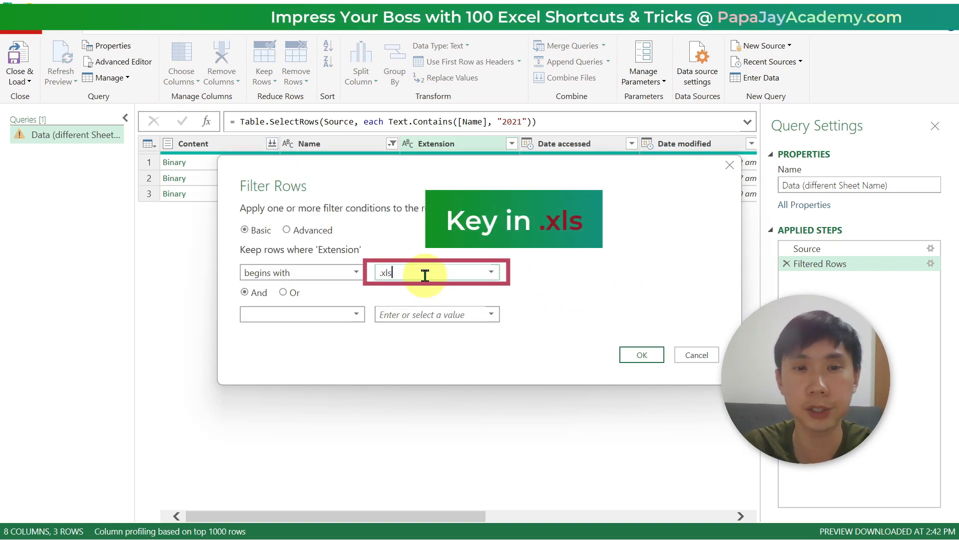
pyautogui.click(628, 353)
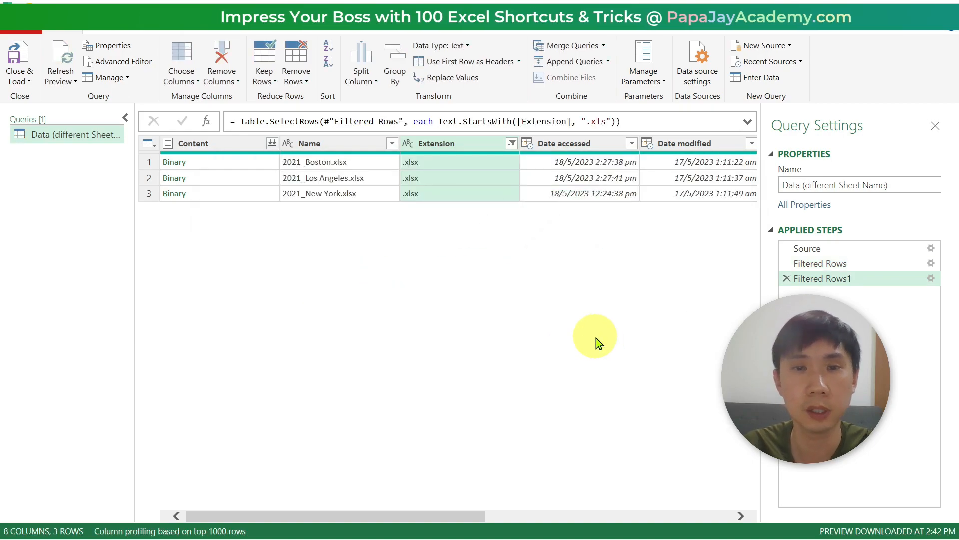
# Combine the filtered files, using the 2021 Boston sheet of the first file as the object to extract
pyautogui.click(274, 148)
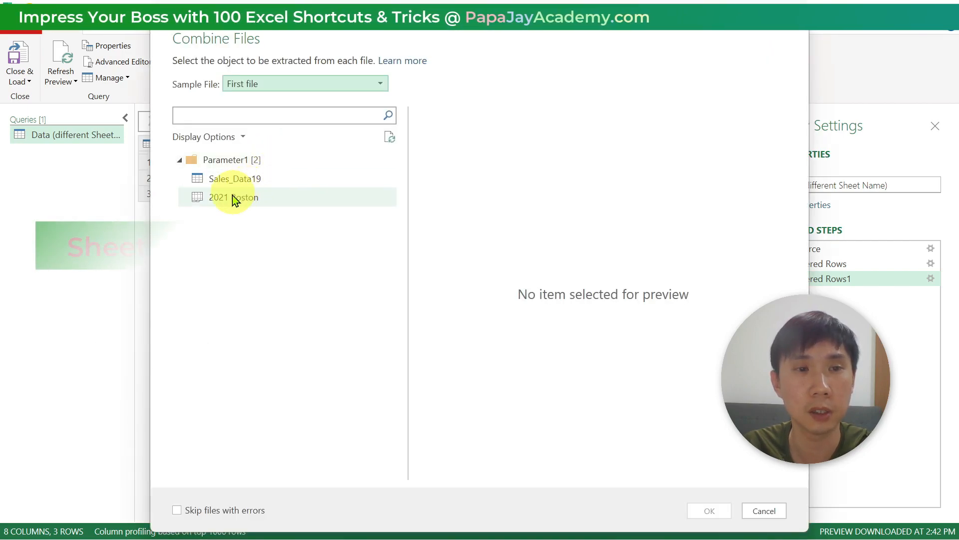
pyautogui.click(231, 196)
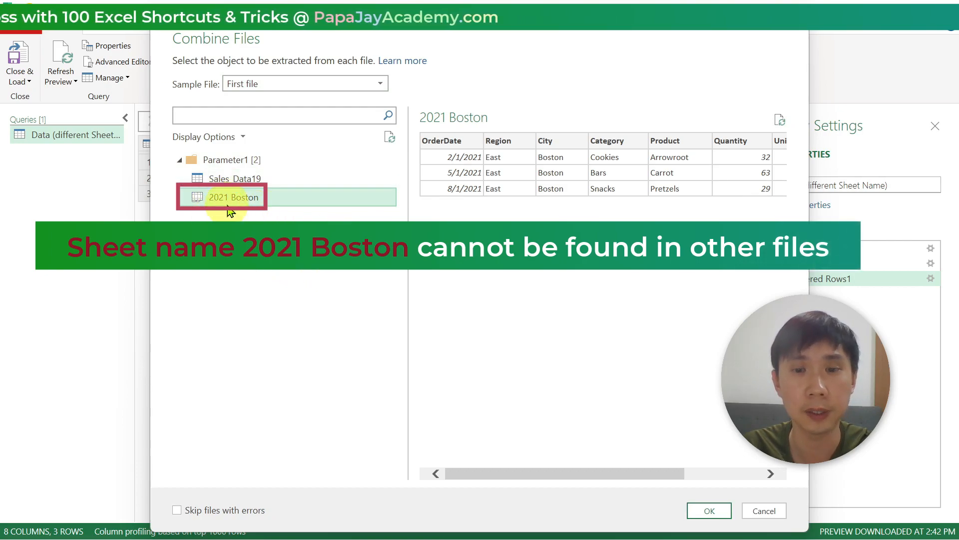
pyautogui.click(710, 510)
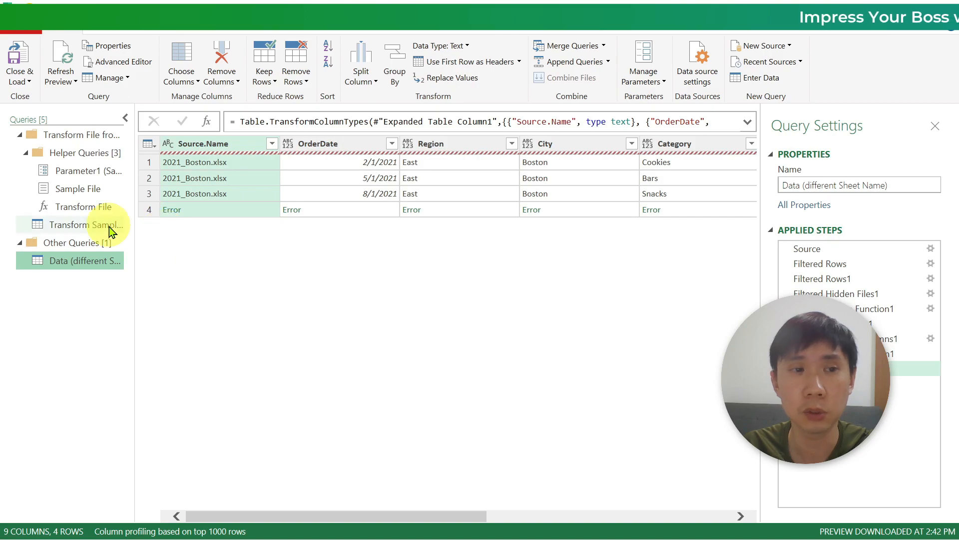
# In the Transform Sample File query, change the Navigation step's formula to = Source{0}[Data]
pyautogui.click(82, 226)
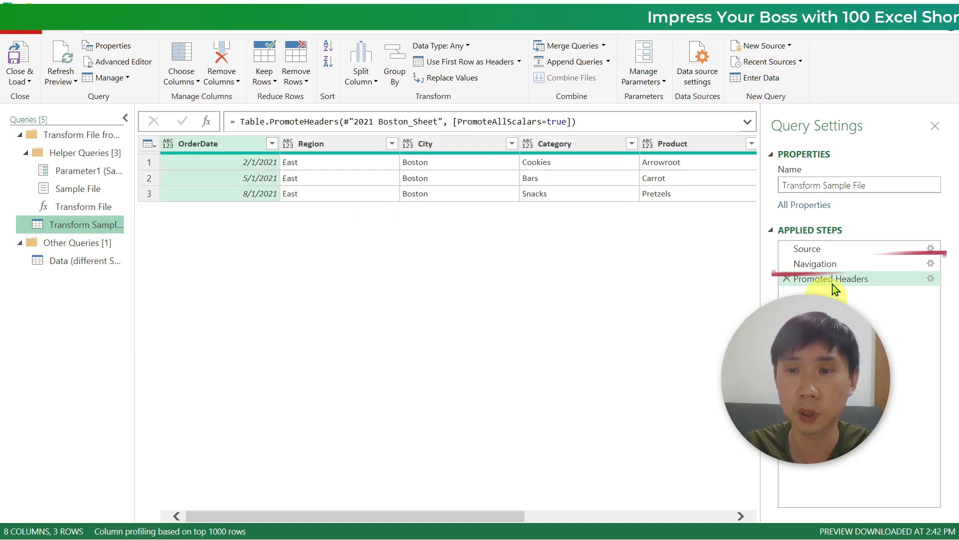
pyautogui.click(820, 263)
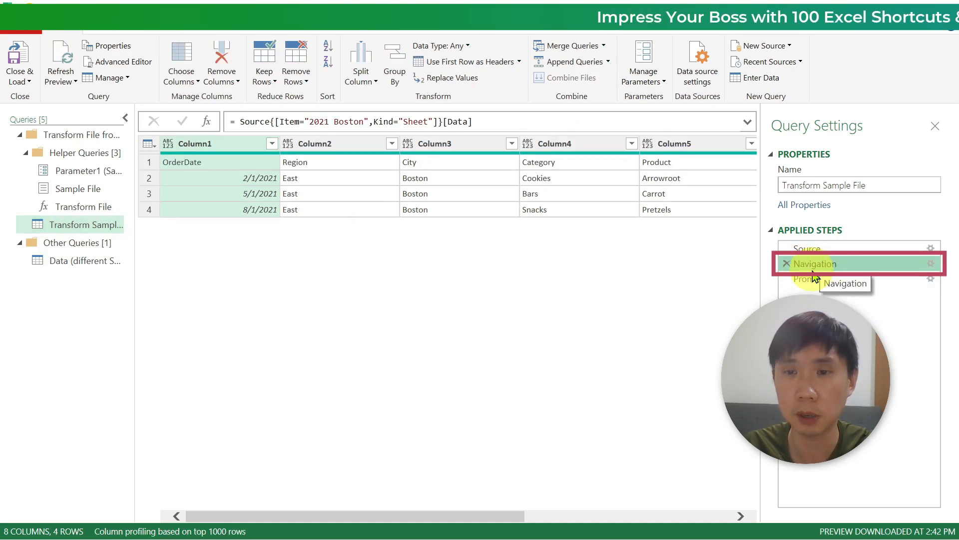
pyautogui.click(275, 122)
pyautogui.keyDown('shift'); pyautogui.click(439, 122); pyautogui.keyUp('shift')
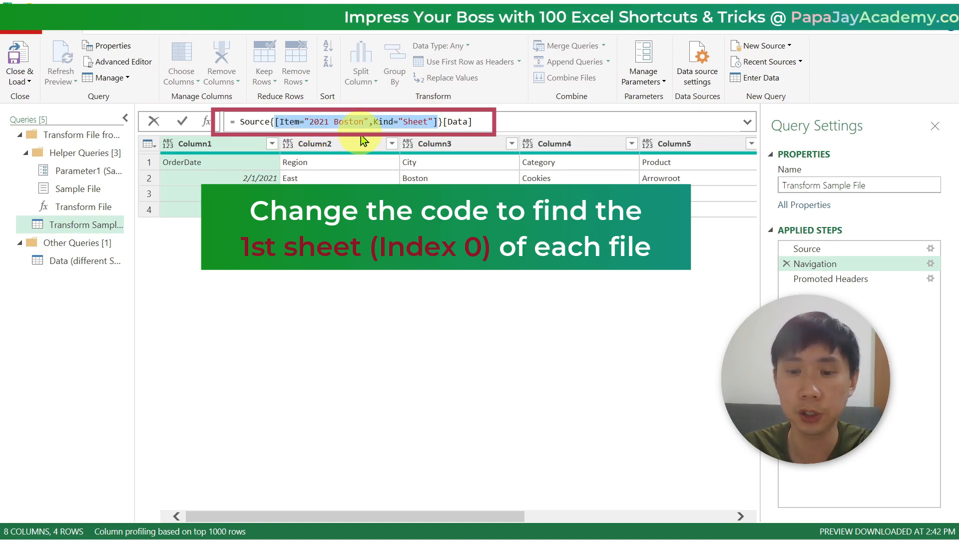
pyautogui.write('0')
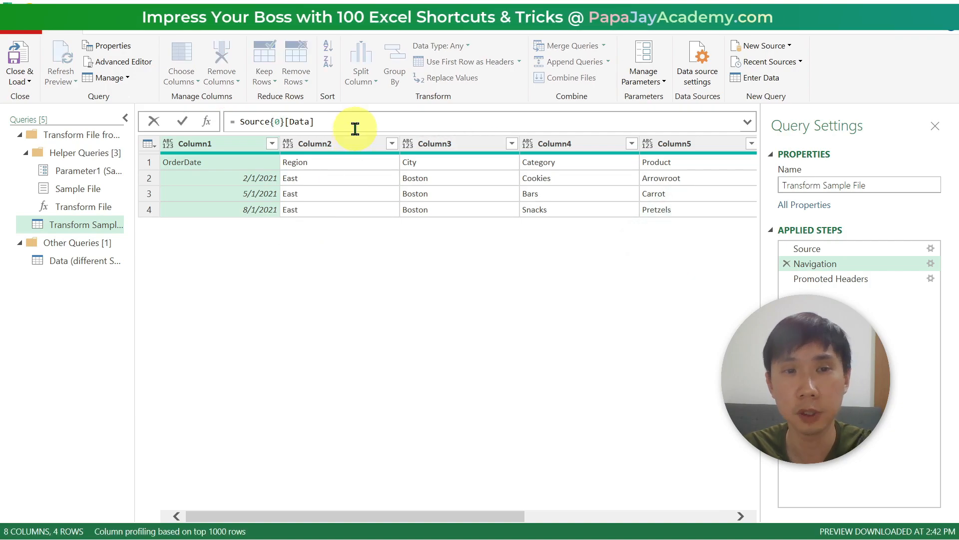
pyautogui.press('Return')
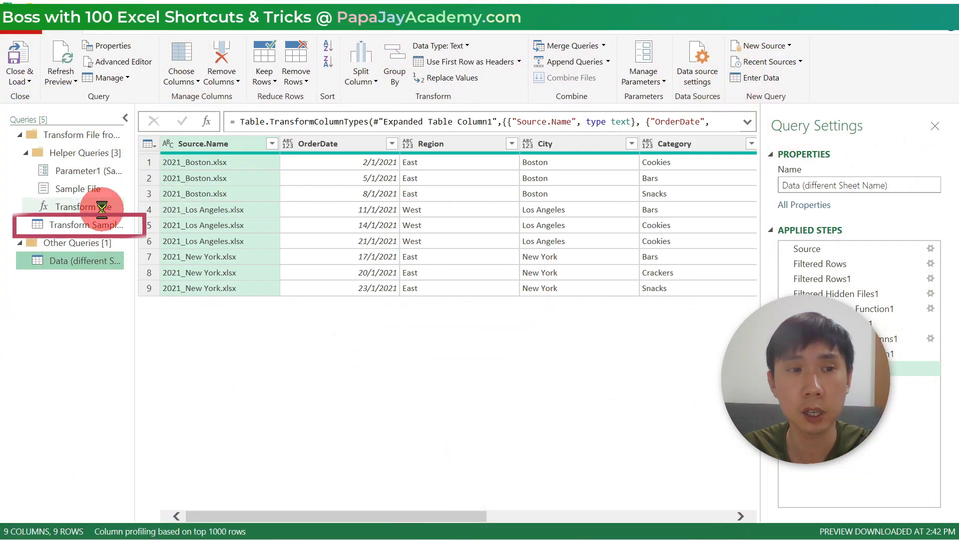
# Review the Navigation formula of the Transform Sample File query, and return to the Data (different Sheet Name) query
pyautogui.click(80, 207)
pyautogui.click(80, 224)
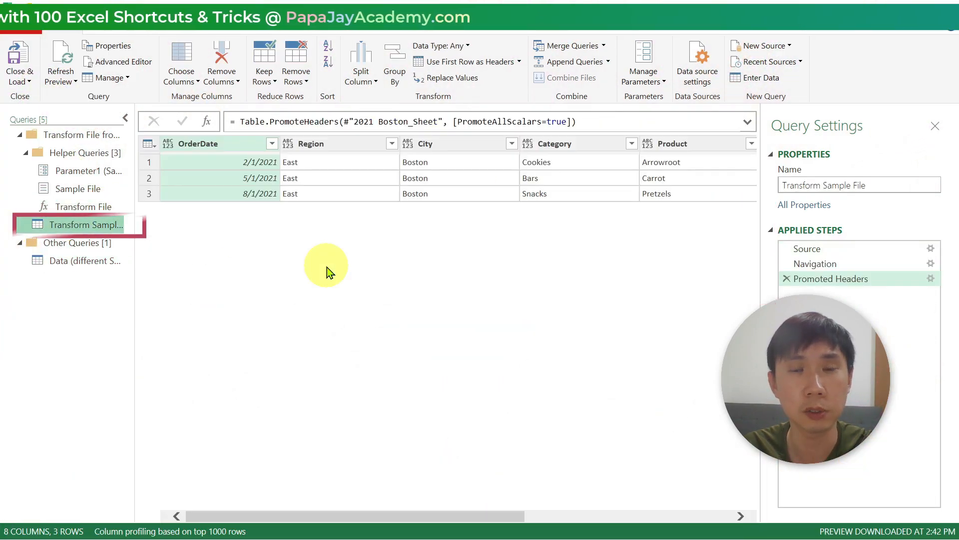
pyautogui.click(815, 264)
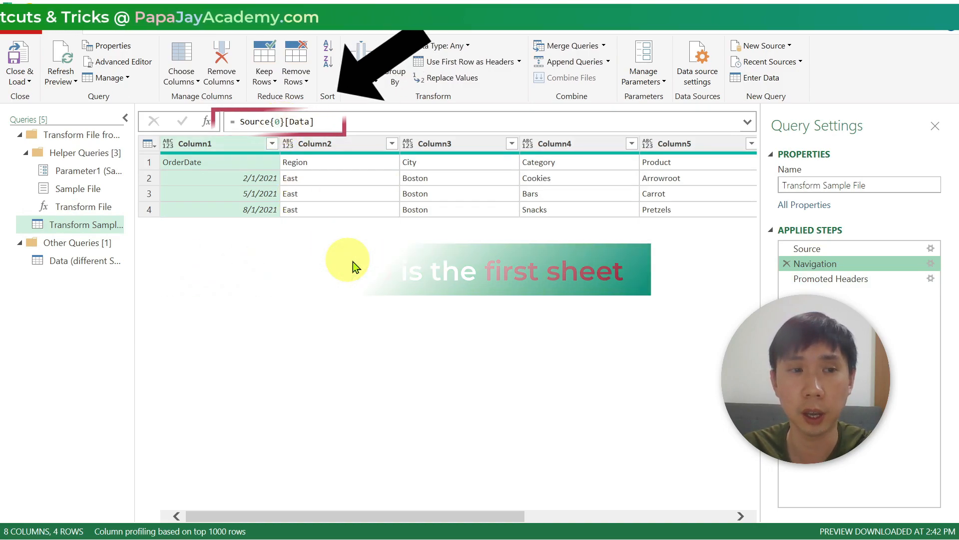
pyautogui.click(100, 260)
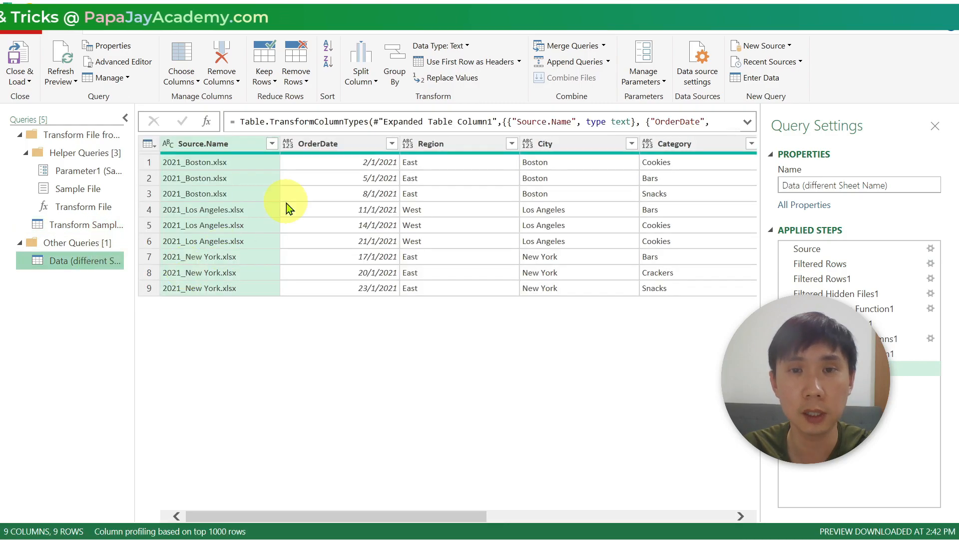
# Load the combined Data (different Sheet Name) query as a table on a new worksheet
pyautogui.moveTo(374, 518); pyautogui.dragTo(167, 403)
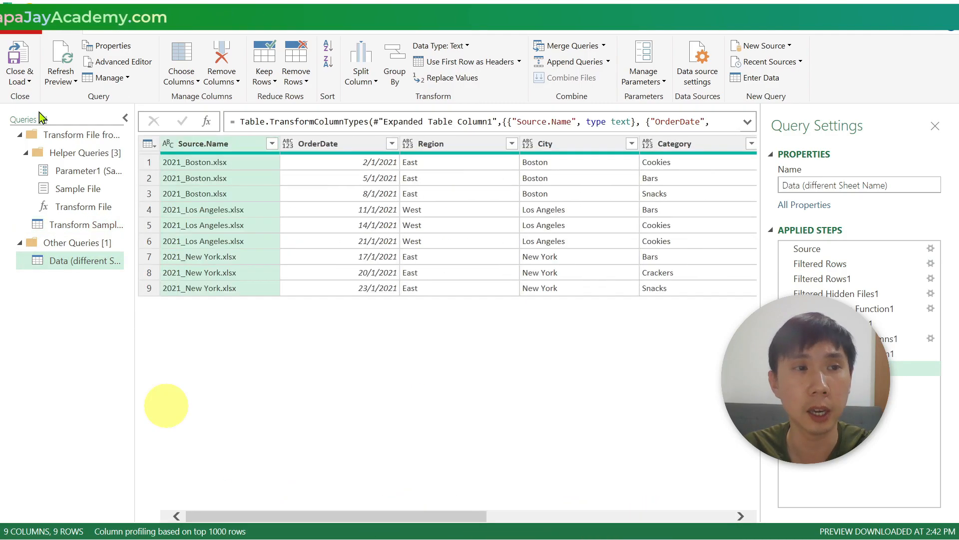
pyautogui.click(28, 80)
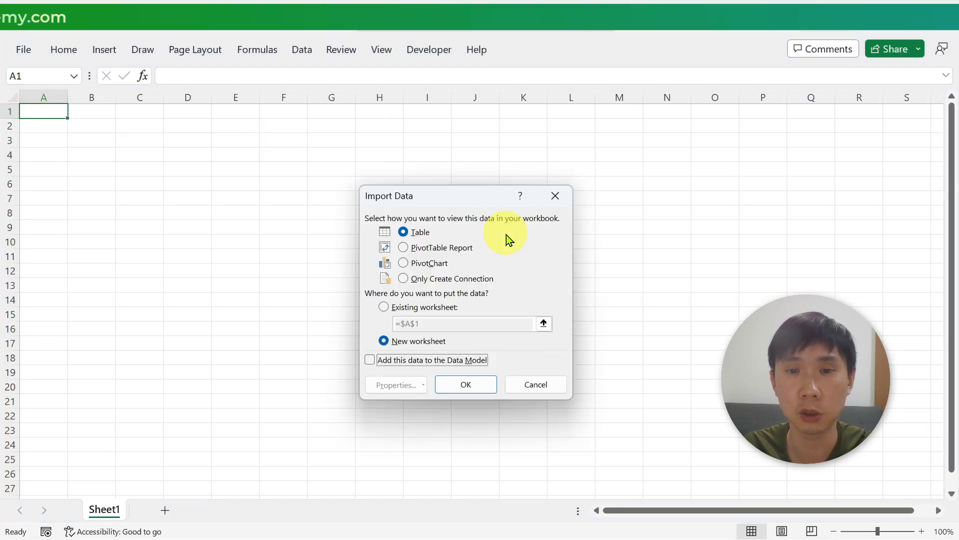
pyautogui.click(465, 385)
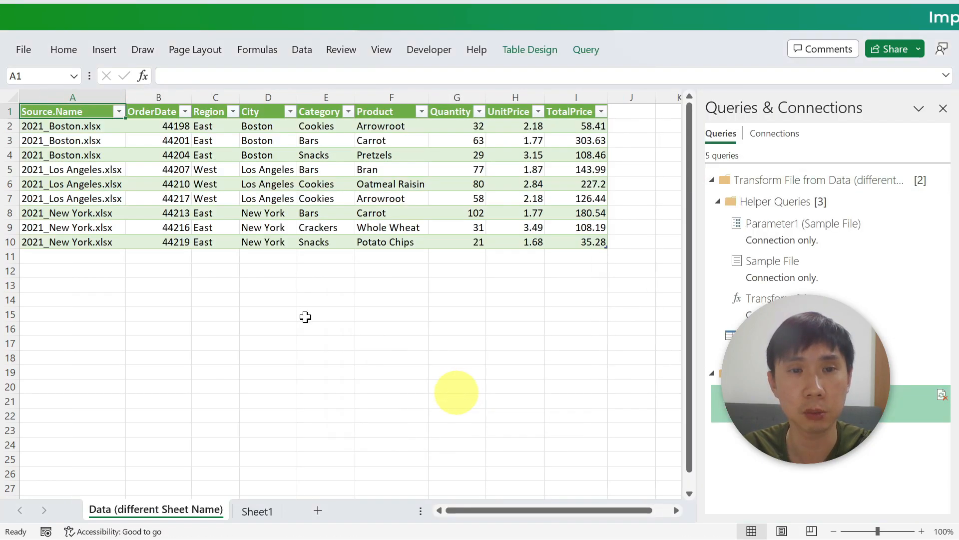
pyautogui.click(83, 282)
# In File Explorer, move 2021_San Diego (different Sheet Name).xlsx from Sales into the Data (different Sheet Name) folder and open that folder
pyautogui.hotkey('alt', 'Tab')
pyautogui.press('Tab')
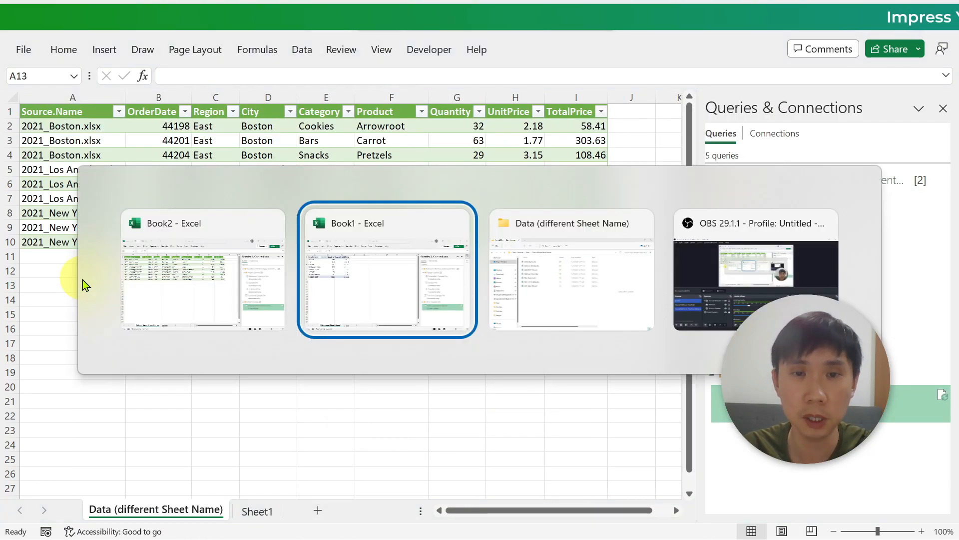
pyautogui.click(364, 322)
pyautogui.click(224, 84)
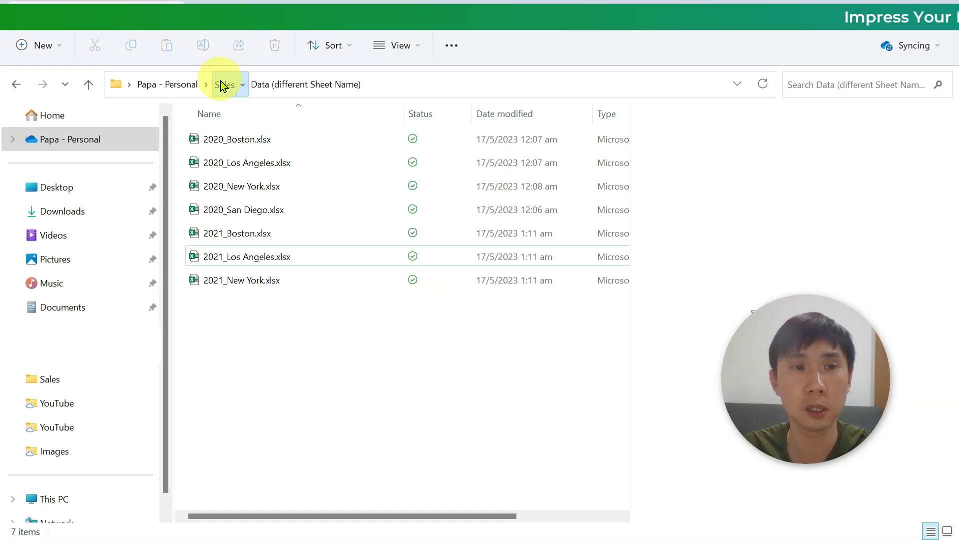
pyautogui.click(255, 189)
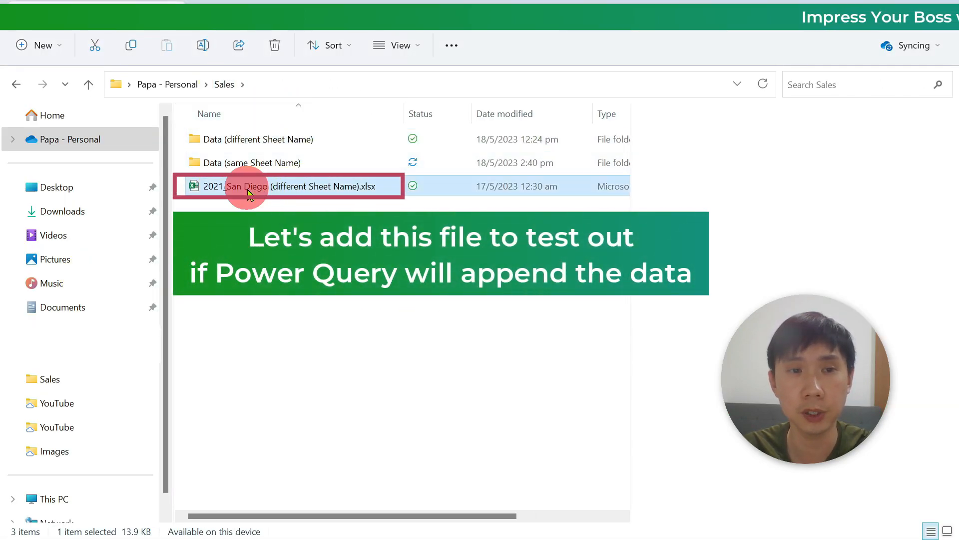
pyautogui.moveTo(256, 184); pyautogui.dragTo(251, 139)
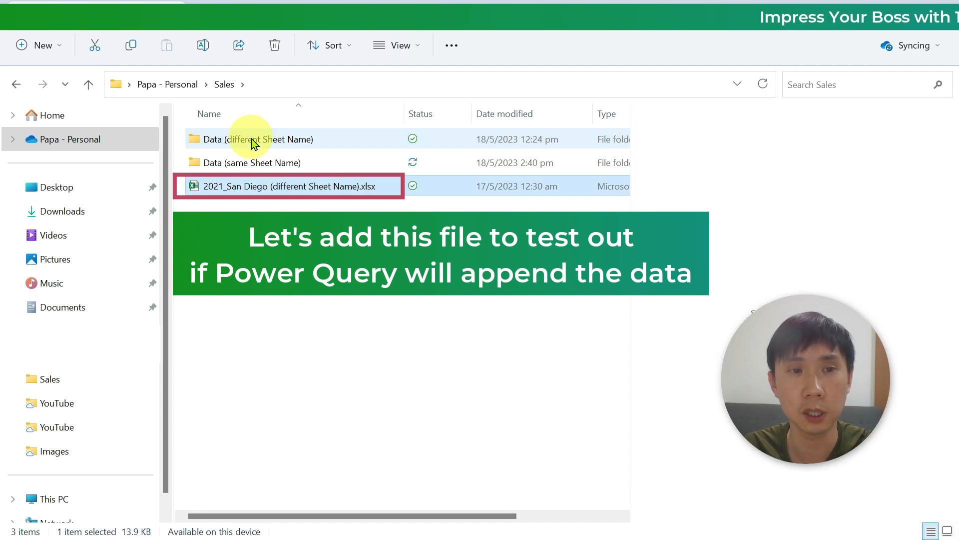
pyautogui.doubleClick(251, 139)
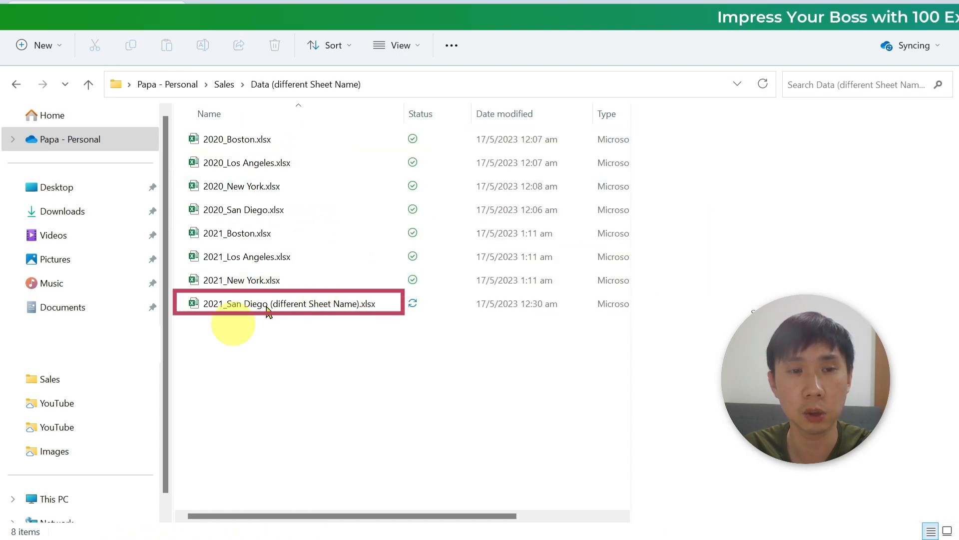
# Switch to the Book2 workbook in Excel and refresh the combined sales table
pyautogui.hotkey('alt', 'Tab')
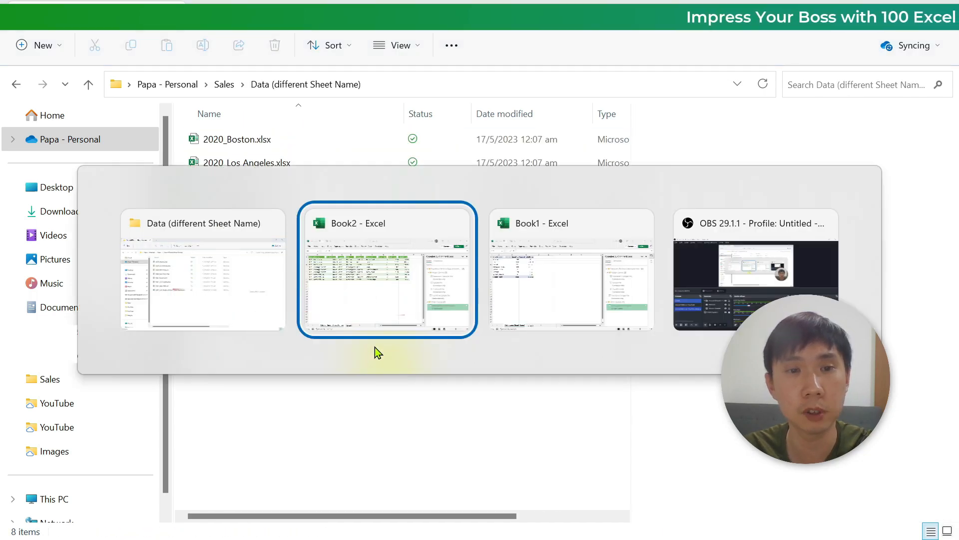
pyautogui.click(328, 329)
pyautogui.click(234, 200)
pyautogui.rightClick(235, 204)
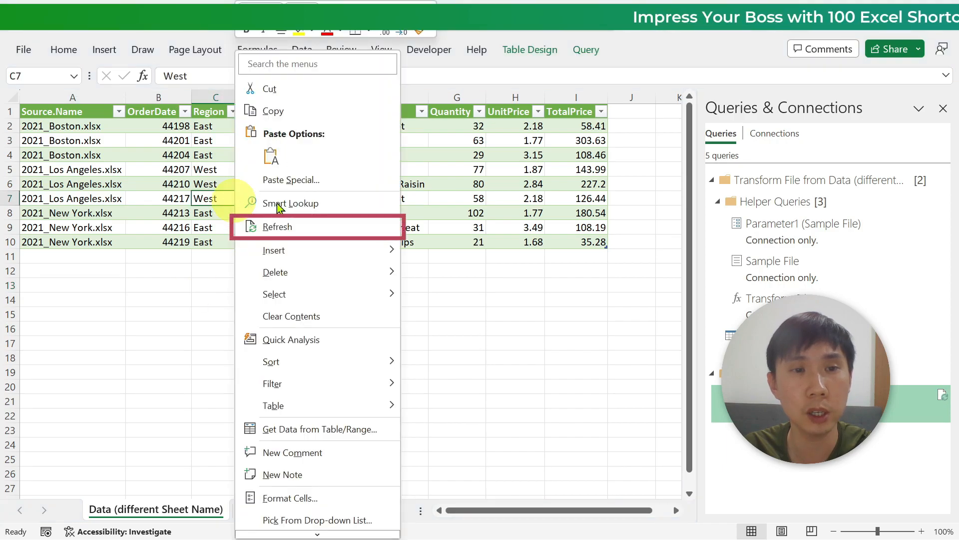
pyautogui.click(289, 230)
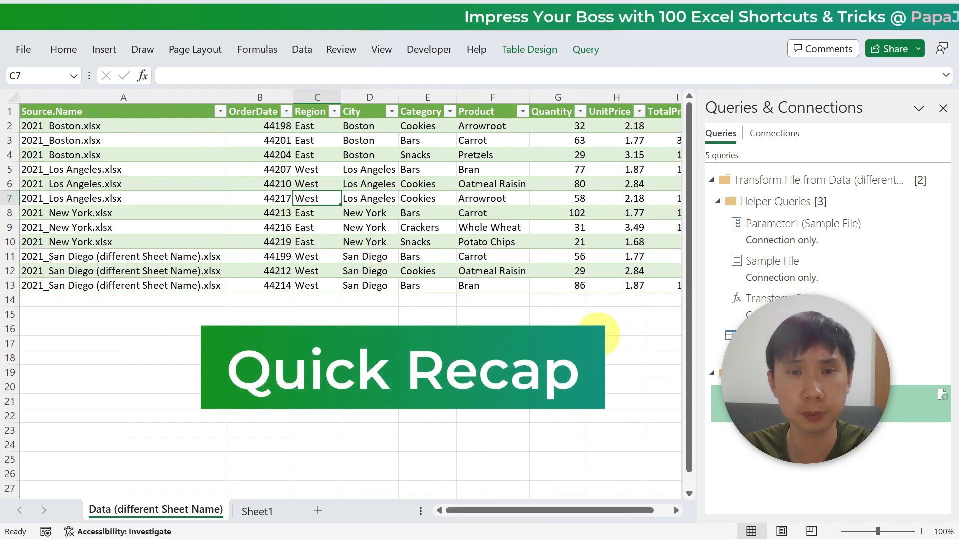
# In File Explorer, open the Data (same Sheet Name) folder and review its 2021 workbooks from Boston to San Diego
pyautogui.hotkey('alt', 'Tab')
pyautogui.click(223, 84)
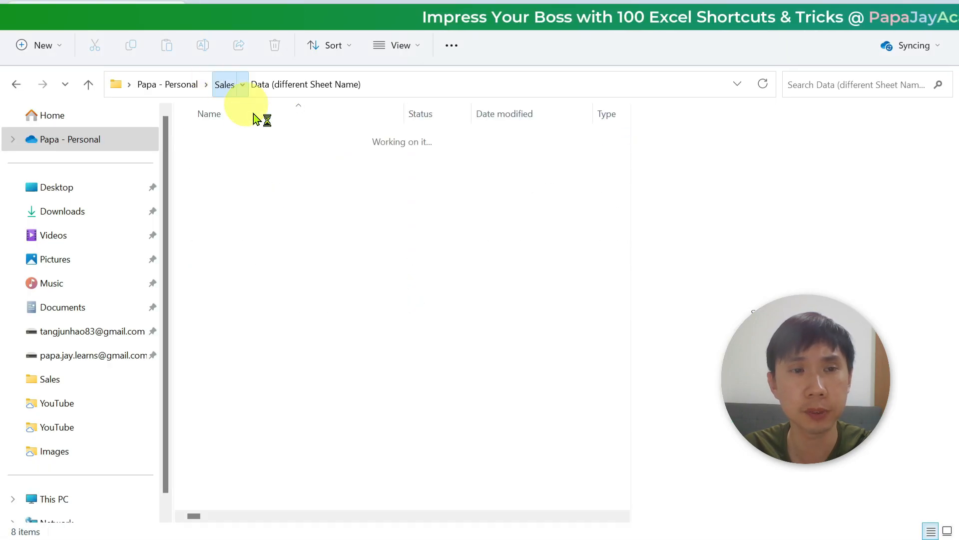
pyautogui.doubleClick(271, 160)
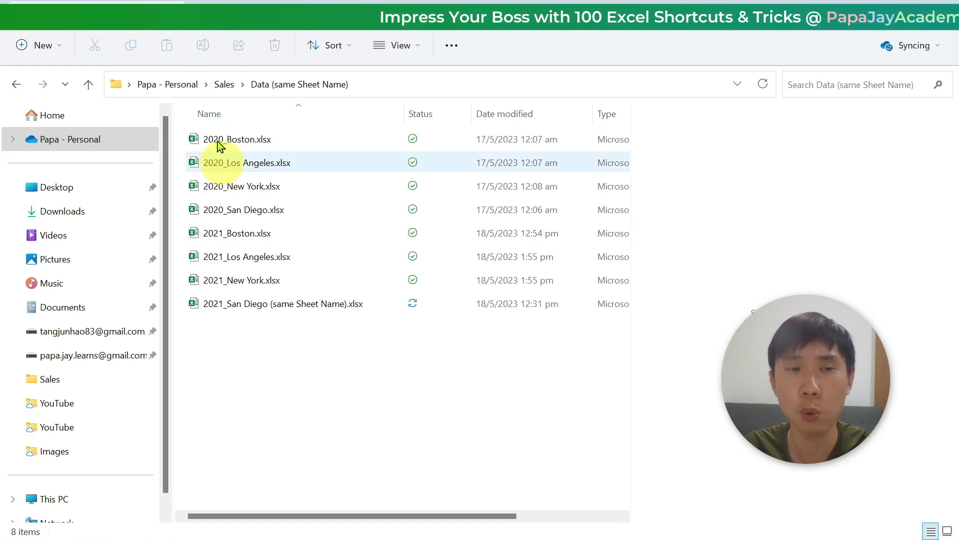
pyautogui.click(244, 236)
pyautogui.keyDown('shift'); pyautogui.click(263, 298); pyautogui.keyUp('shift')
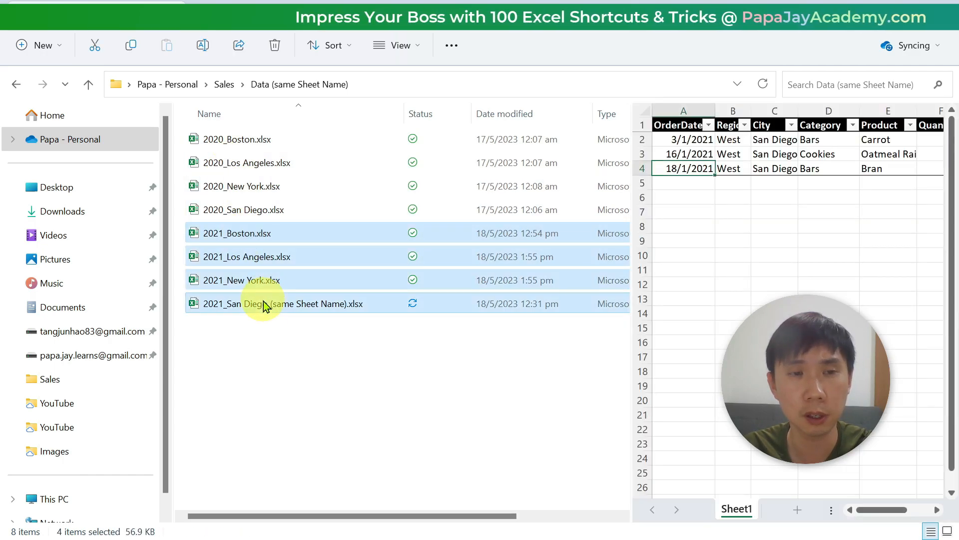
pyautogui.click(283, 328)
# Switch to the Book1 workbook in Excel and look over the file sources available for getting data, including From Folder
pyautogui.hotkey('alt', 'Tab')
pyautogui.hotkey('alt', 'Tab')
pyautogui.click(301, 49)
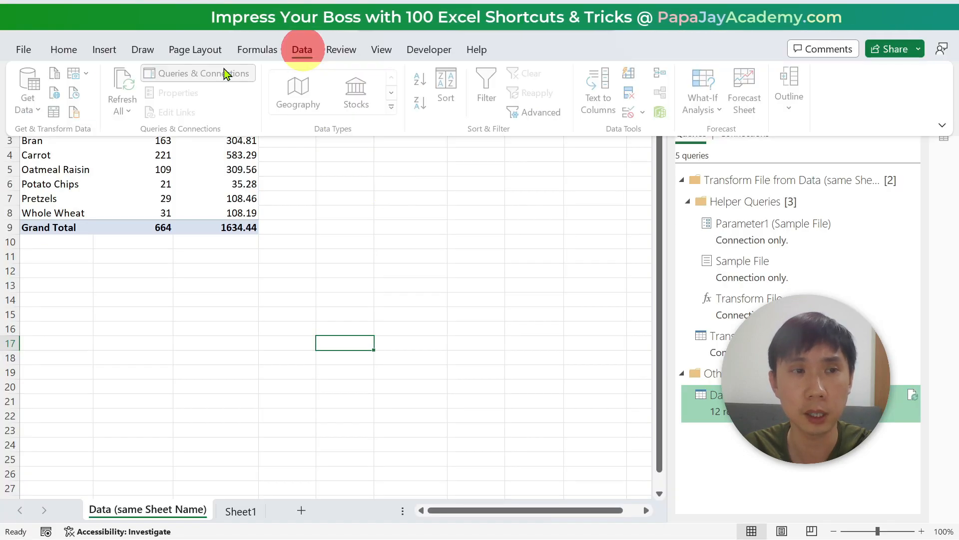
pyautogui.click(34, 108)
pyautogui.moveTo(100, 137)
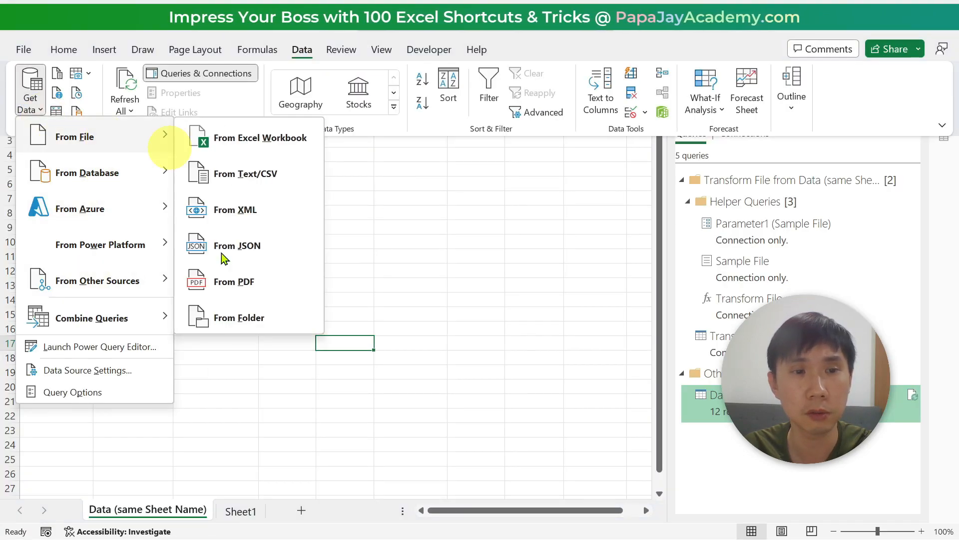
pyautogui.click(402, 306)
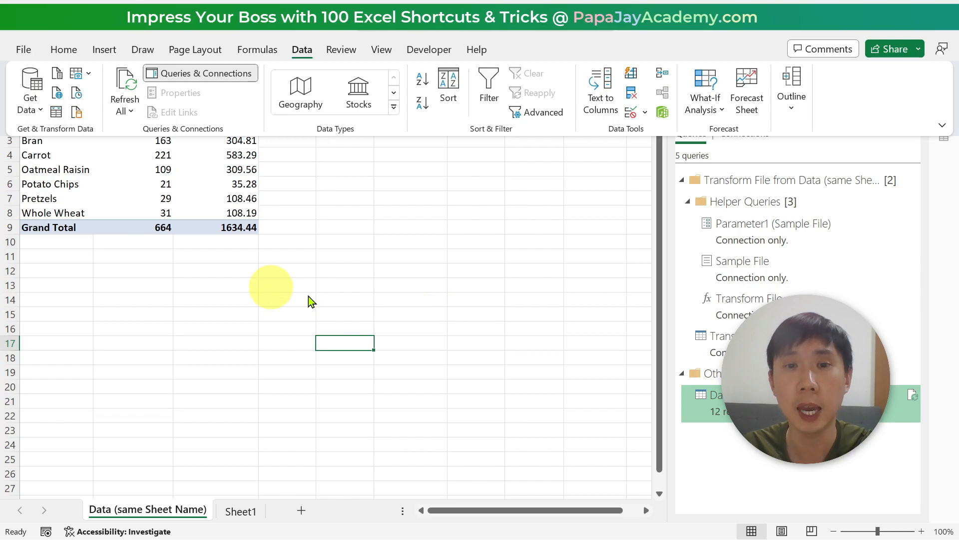
pyautogui.click(358, 297)
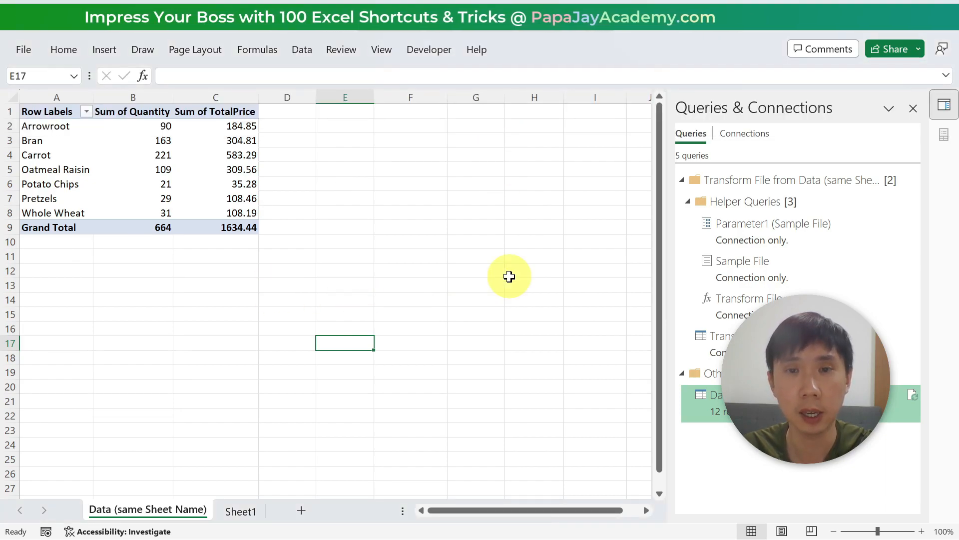
# Review the load options for the Data (same Sheet Name) query, including Table and PivotTable Report
pyautogui.rightClick(734, 403)
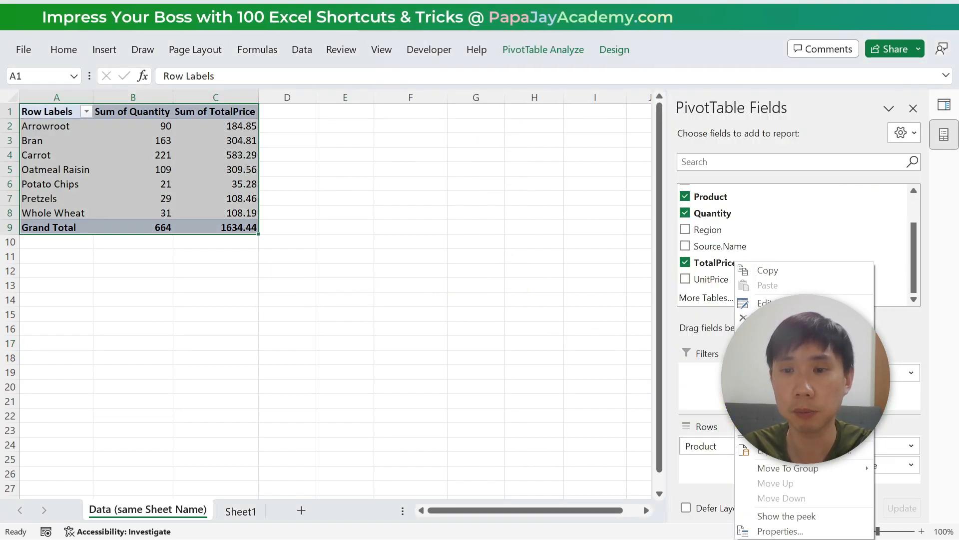
pyautogui.click(767, 367)
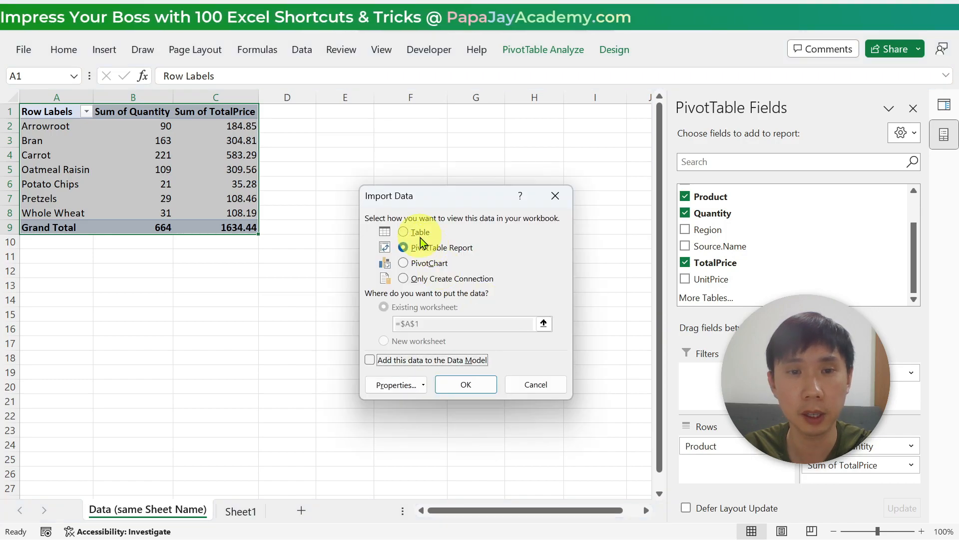
pyautogui.click(534, 384)
# Switch to File Explorer and open the Data (different Sheet Name) folder within Sales to review its workbooks
pyautogui.hotkey('alt', 'Tab')
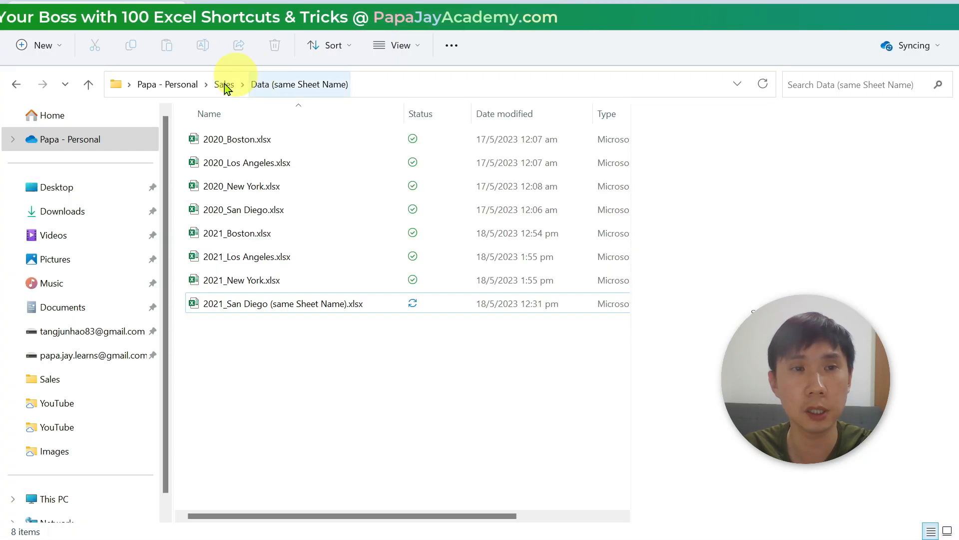
pyautogui.click(224, 84)
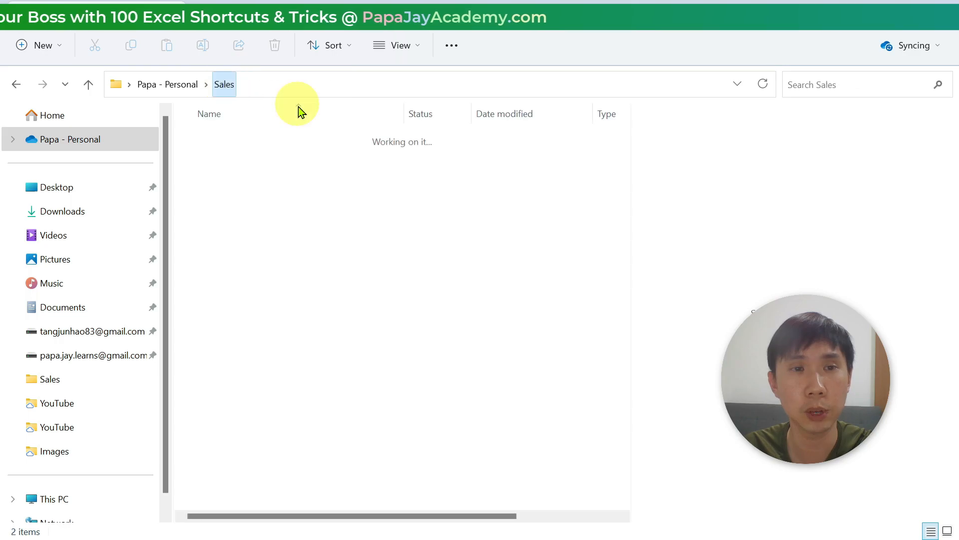
pyautogui.doubleClick(282, 136)
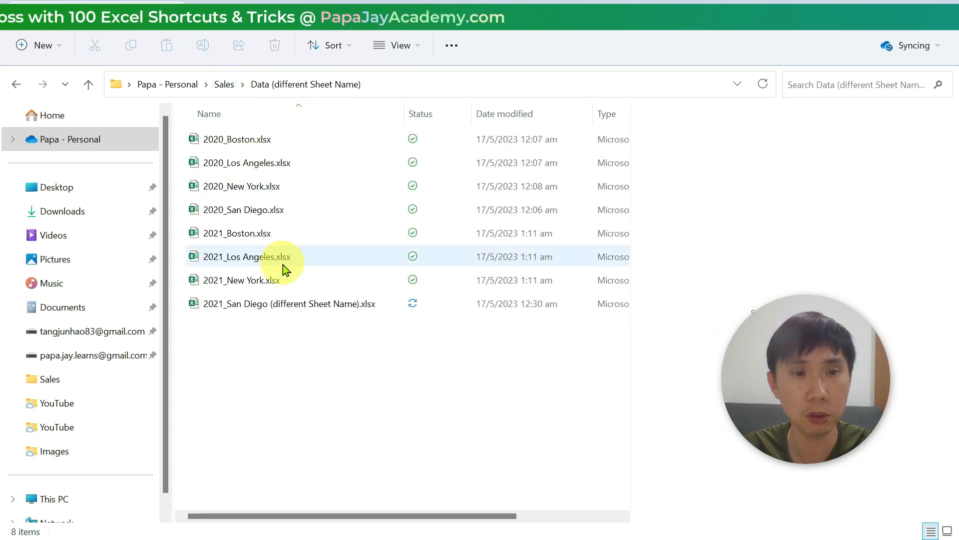
# Switch to the Book2 workbook in Excel and inspect the Transform Sample File query in the Power Query Editor before returning to the worksheet
pyautogui.hotkey('alt', 'Tab')
pyautogui.hotkey('alt', 'Tab')
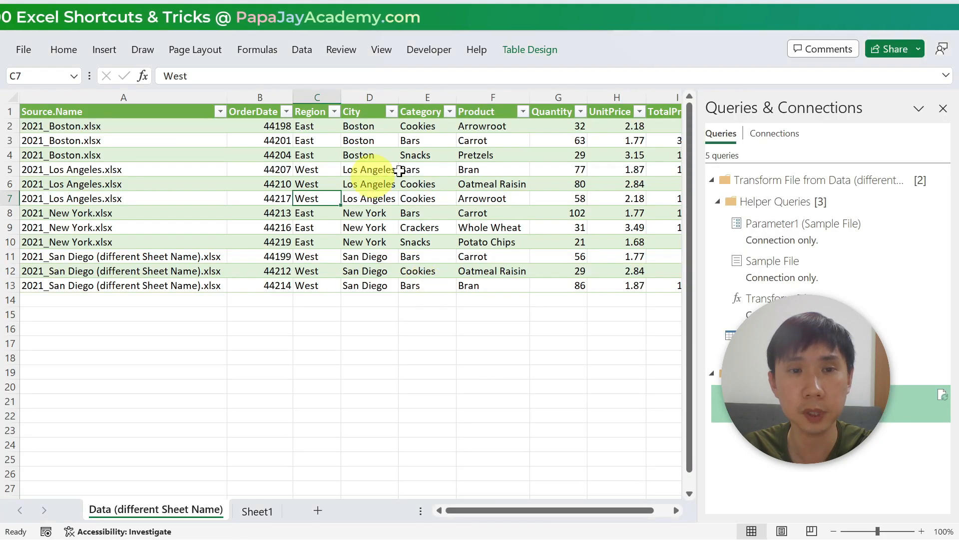
pyautogui.click(419, 198)
pyautogui.doubleClick(779, 403)
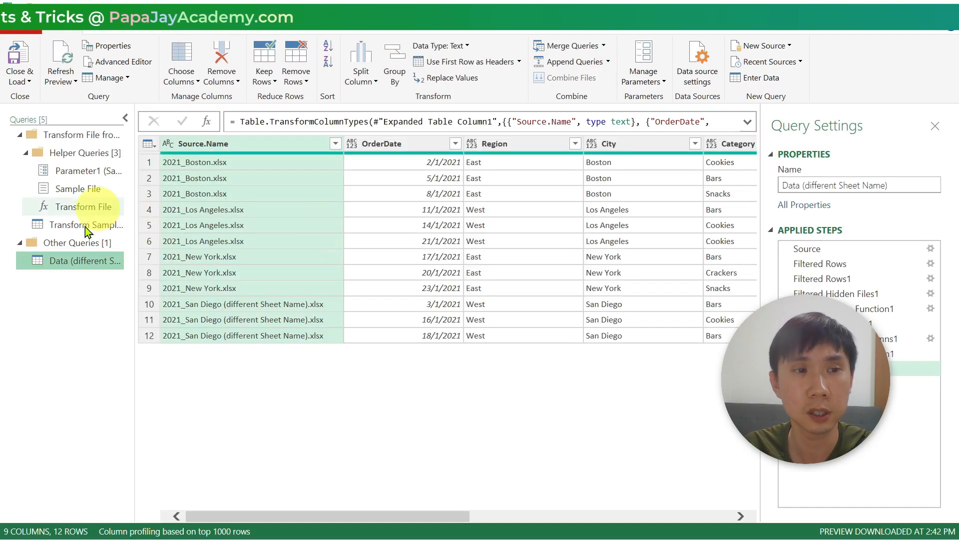
pyautogui.click(85, 225)
pyautogui.click(860, 263)
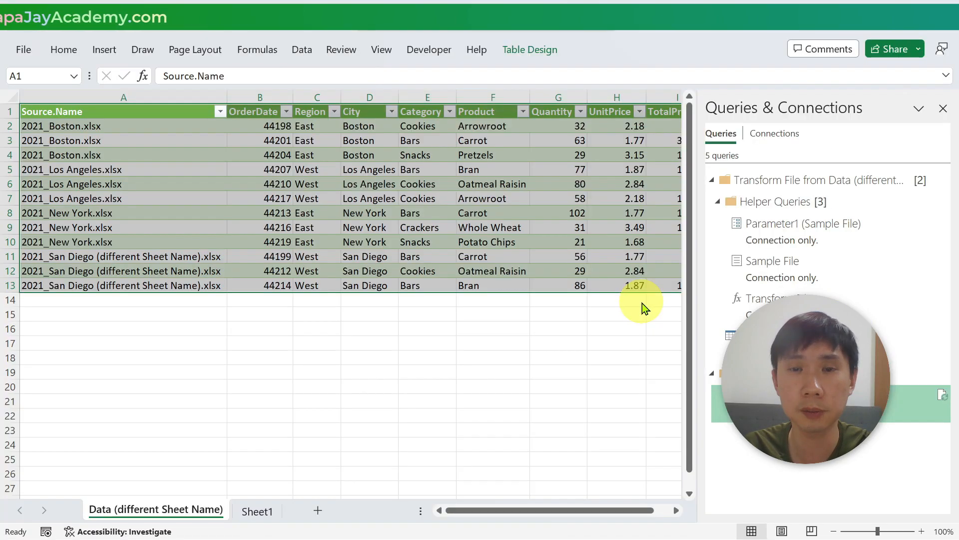
pyautogui.click(368, 311)
pyautogui.click(365, 301)
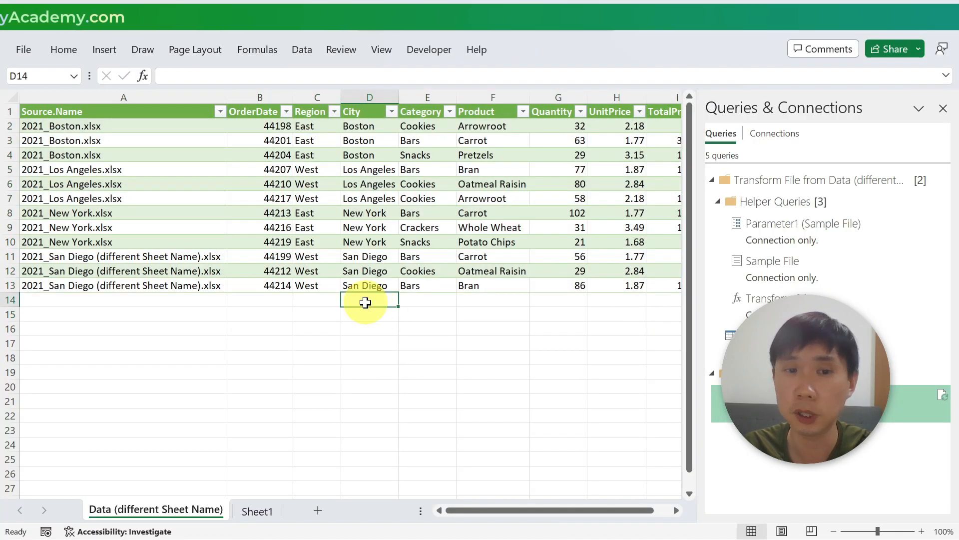